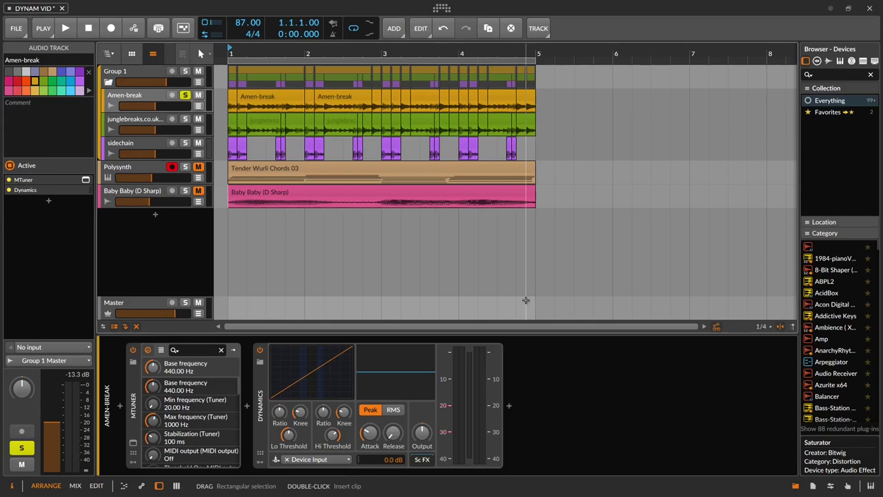
Step: Review the built-in help for the Dynamics device on the Amen-break track and close it
left_click(267, 414)
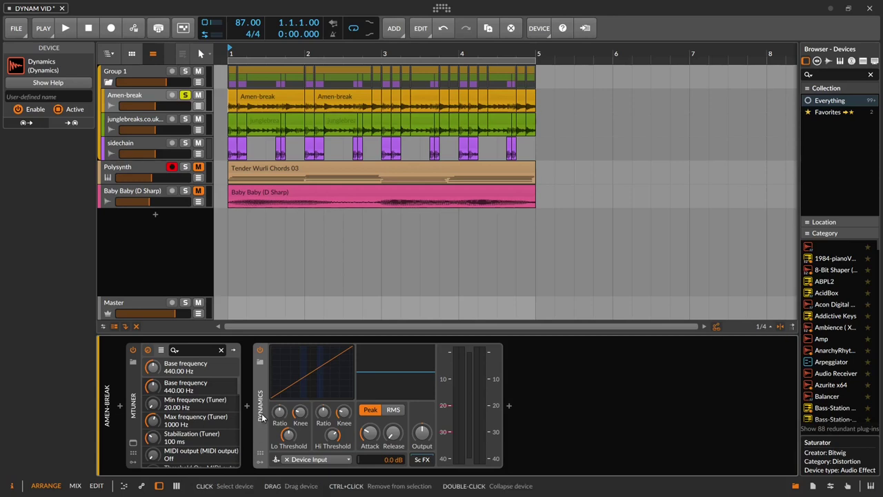
left_click(76, 82)
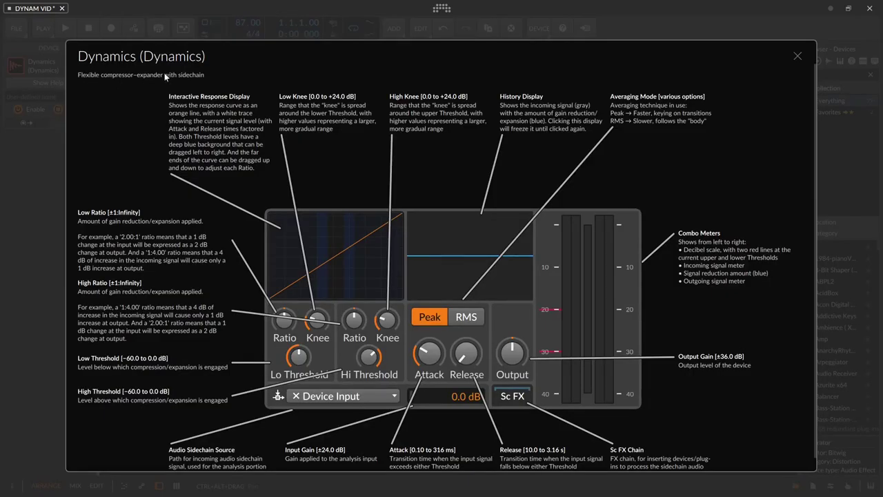
left_click(798, 57)
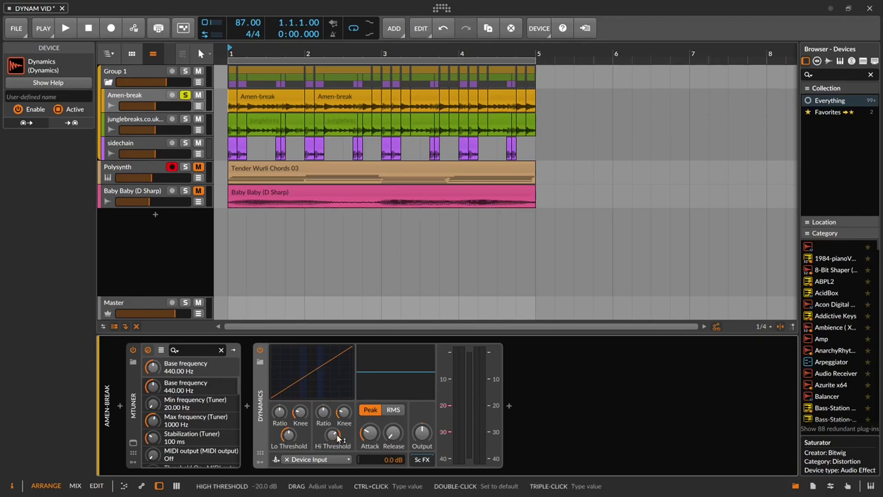
Step: Try different high and low ratios on the Dynamics device and reset both ratios to their defaults
mouse_move(337, 439)
left_mouse_down()
mouse_move(336, 455)
mouse_move(336, 432)
mouse_move(337, 439)
left_mouse_up()
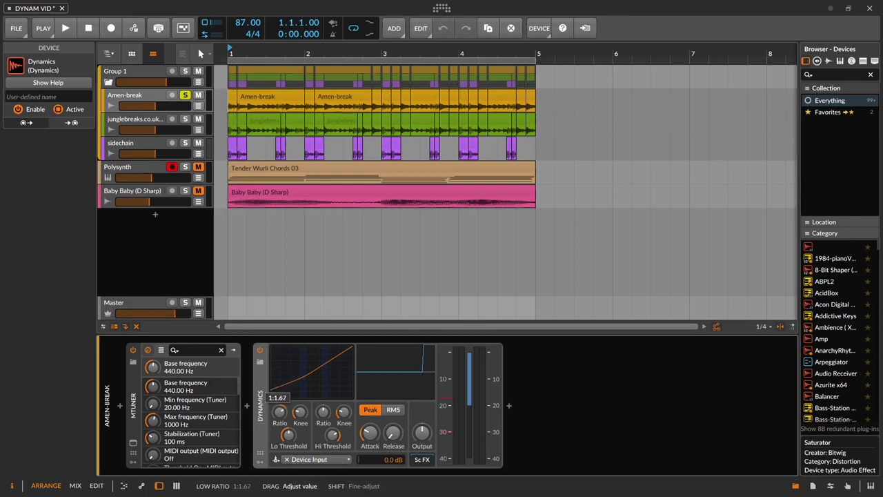
left_click_drag(323, 412, 322, 453)
left_click_drag(279, 412, 279, 450)
double_click(324, 411)
double_click(280, 410)
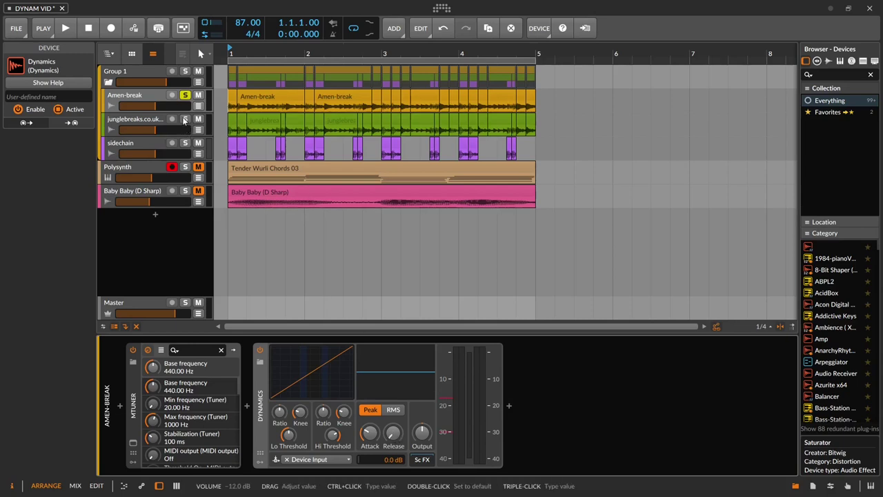
Step: Play the Amen-break track with its Dynamics device bypassed, and re-enable the device during playback
left_click(147, 70)
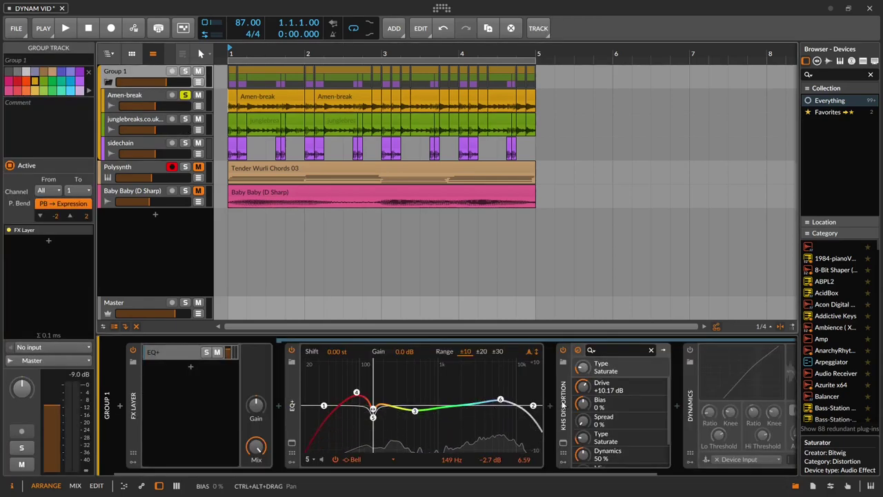
left_click(141, 95)
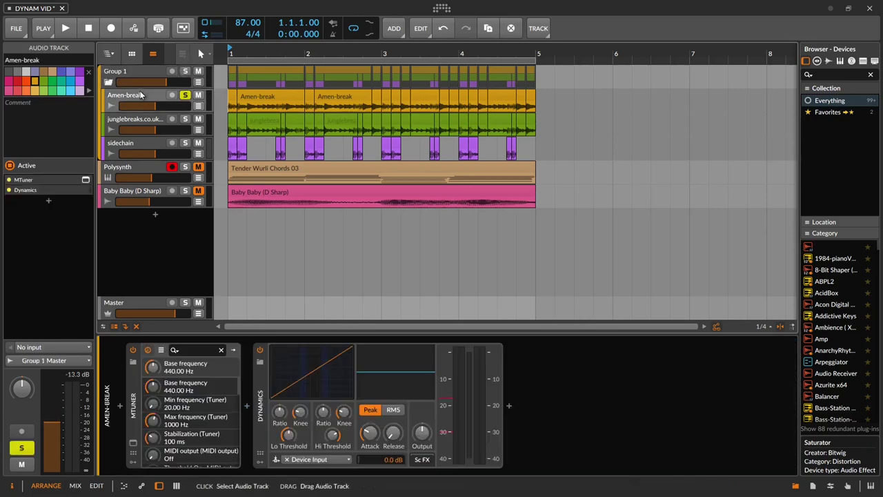
left_click(260, 351)
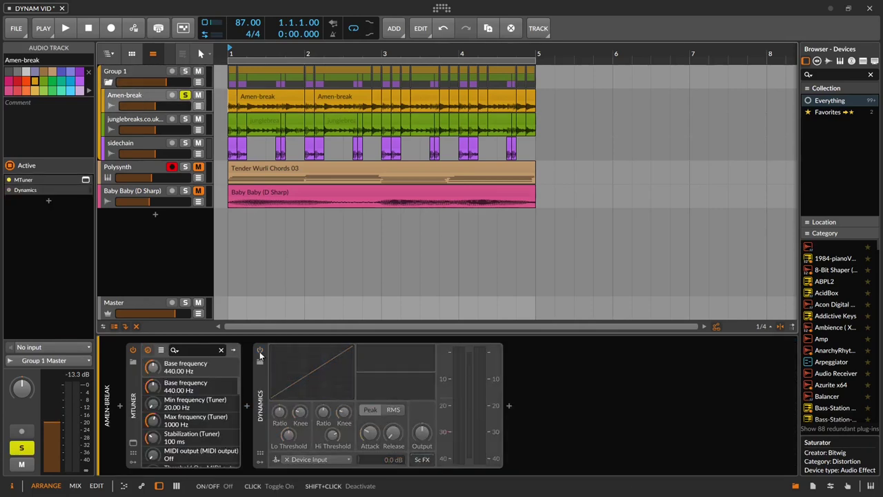
key("space")
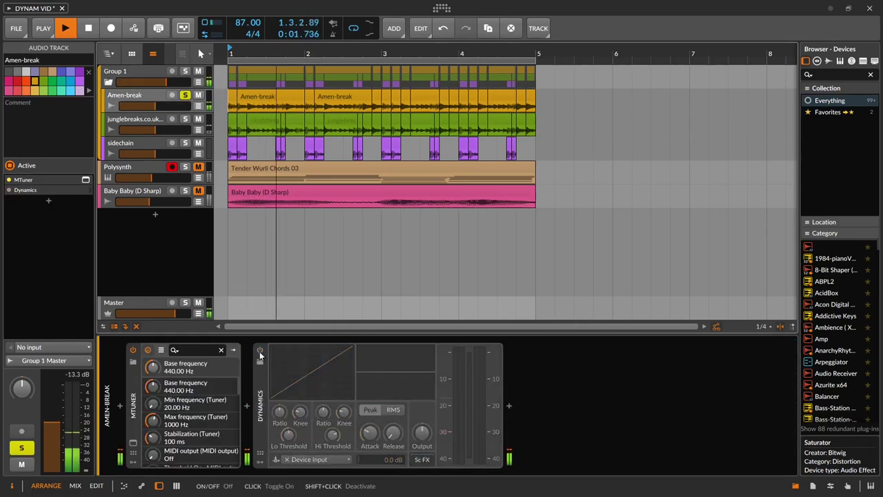
left_click(260, 351)
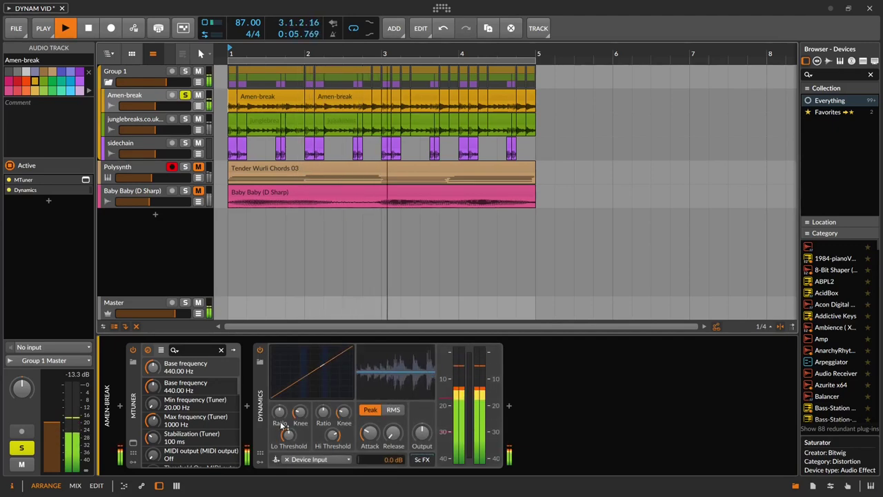
Step: Compress the Amen-break with a 1.77:1 low ratio, shorter attack, about 62 ms release and -14.2 dB low threshold during playback
left_click_drag(281, 425, 281, 402)
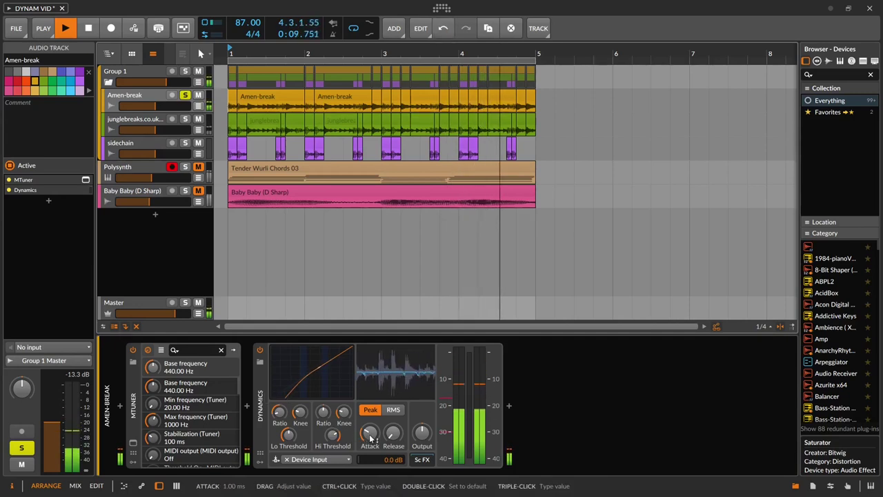
left_click_drag(370, 436, 394, 414)
mouse_move(290, 436)
left_mouse_down()
mouse_move(289, 421)
mouse_move(288, 439)
left_mouse_up()
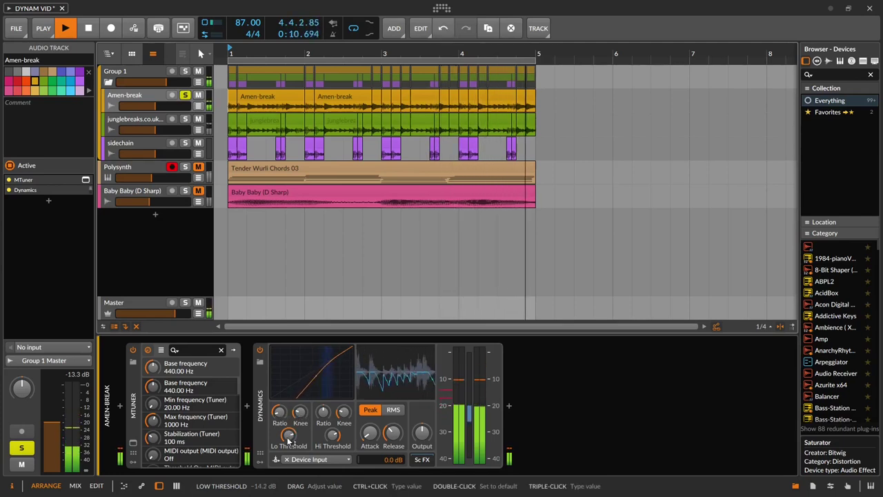
left_click_drag(393, 434, 388, 433)
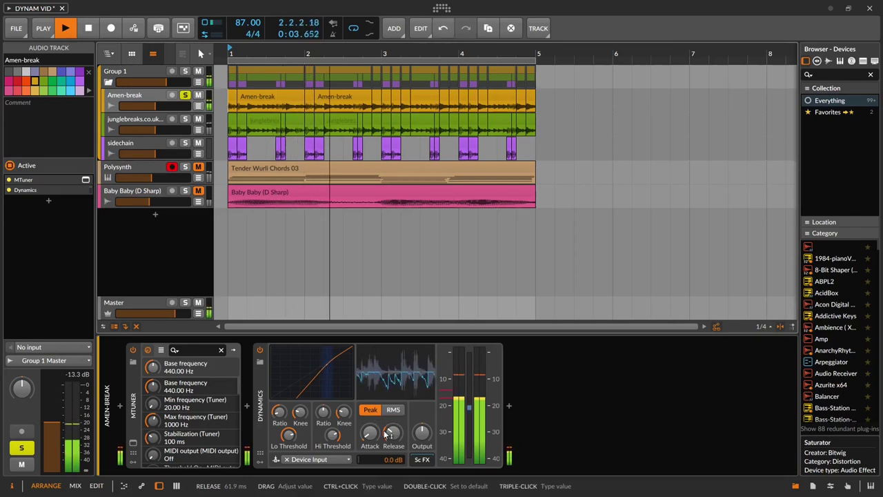
key("space")
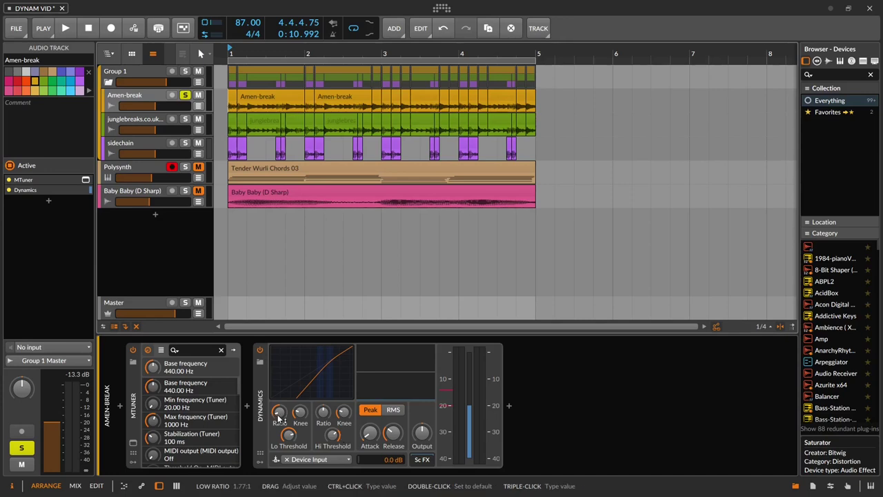
Step: Try a low ratio of 1:1.92 on the Amen-break Dynamics device and listen to the result
left_click_drag(279, 418, 279, 413)
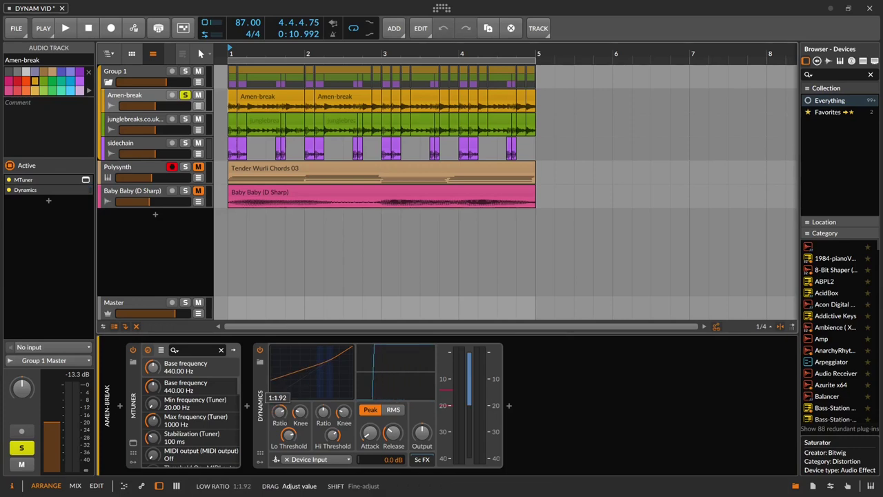
key("space")
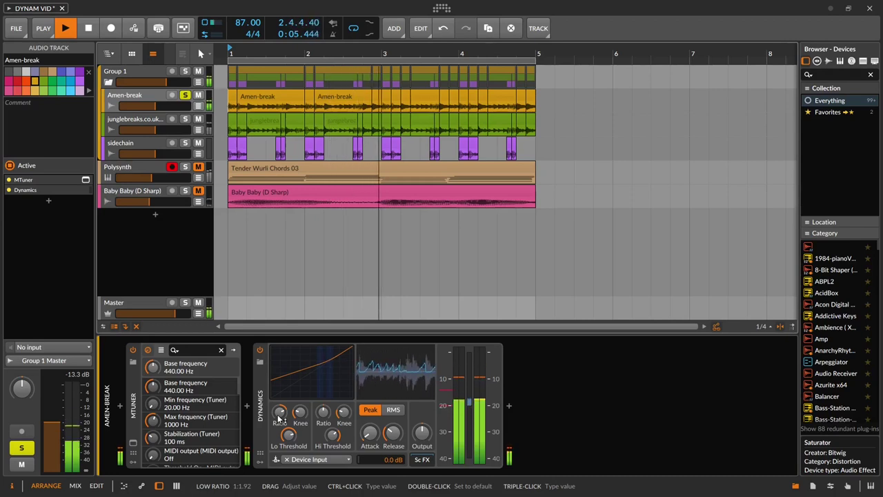
key("space")
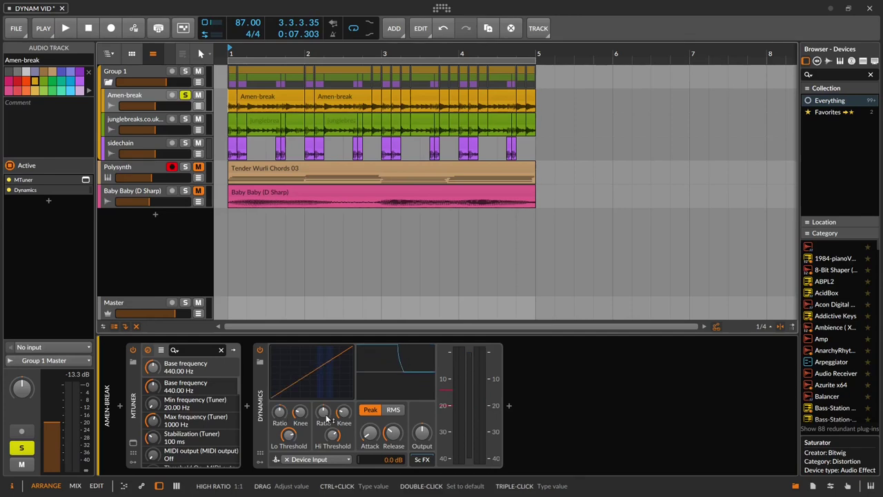
Step: Try a high ratio of 2.00:1 during playback while lowering the Dynamics device's output gain
left_click_drag(323, 412, 328, 406)
key("space")
left_click_drag(421, 435, 420, 456)
left_click_drag(321, 413, 321, 407)
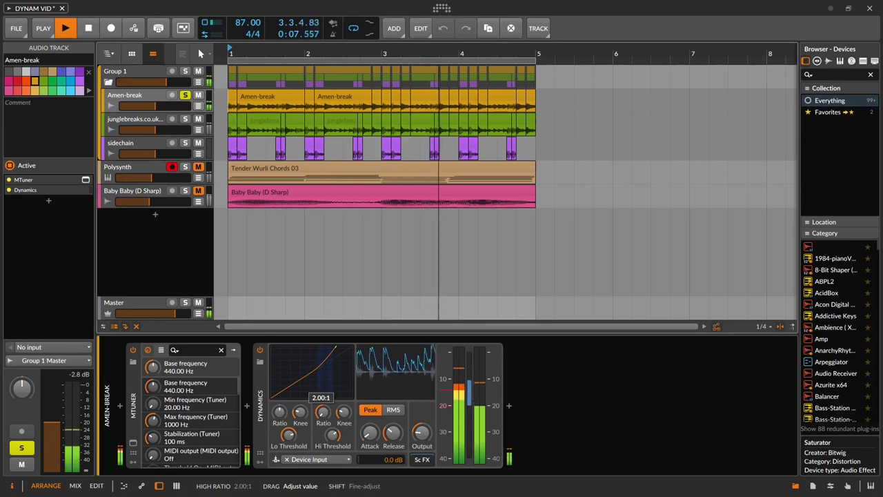
Step: Lengthen the release to about 233 ms, stop playback, and reset the Dynamics output gain to its default
mouse_move(392, 433)
left_mouse_down()
mouse_move(392, 420)
mouse_move(392, 428)
left_mouse_up()
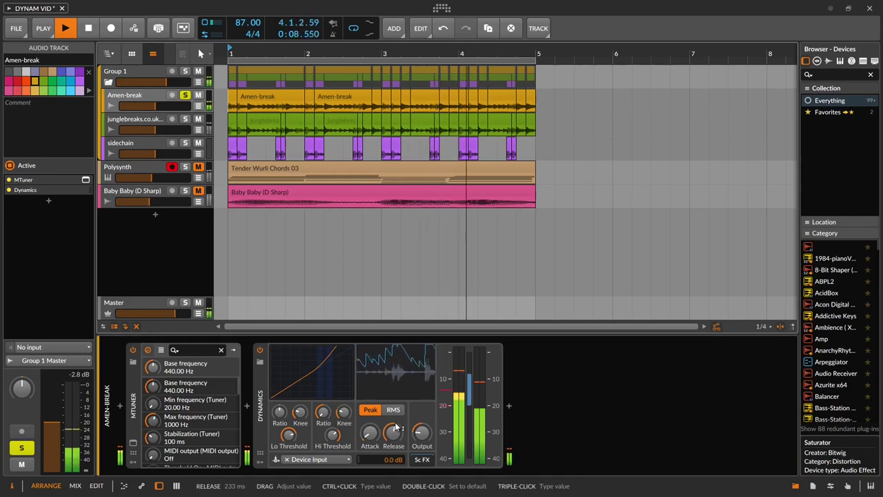
key("space")
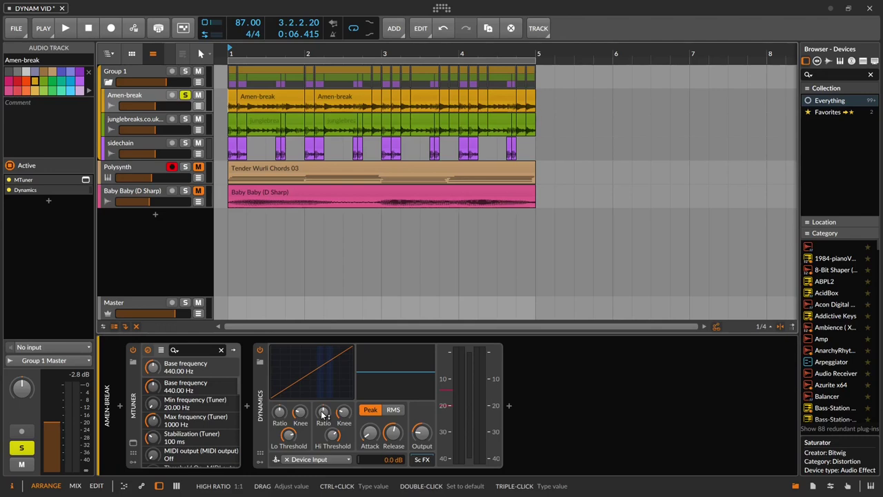
left_click_drag(419, 439, 420, 446)
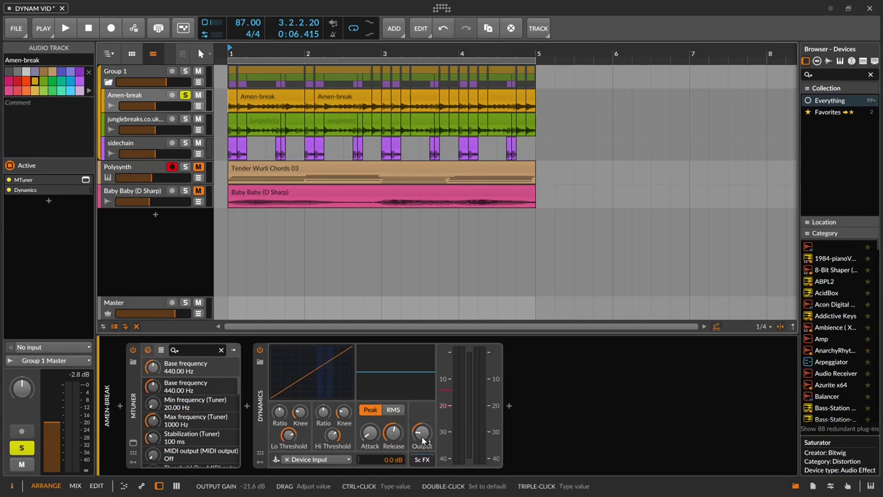
double_click(423, 440)
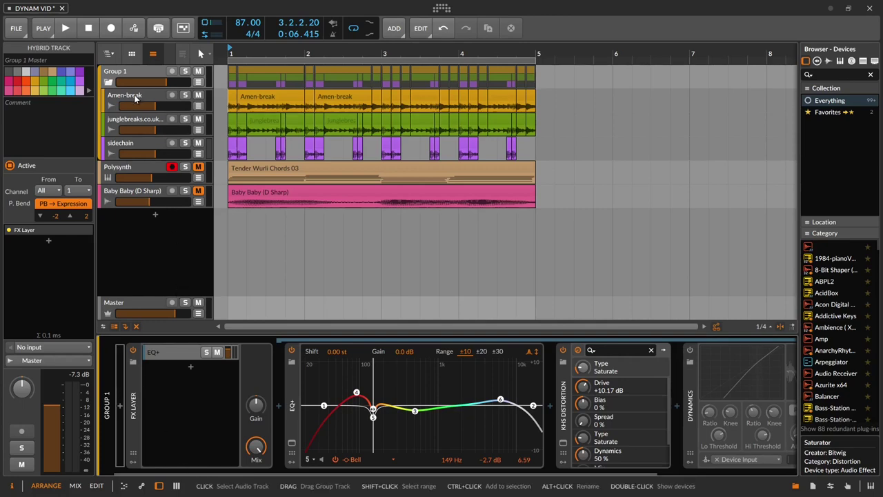
Step: Play the drum group and briefly solo the junglebreaks and Amen-break tracks one at a time
key("space")
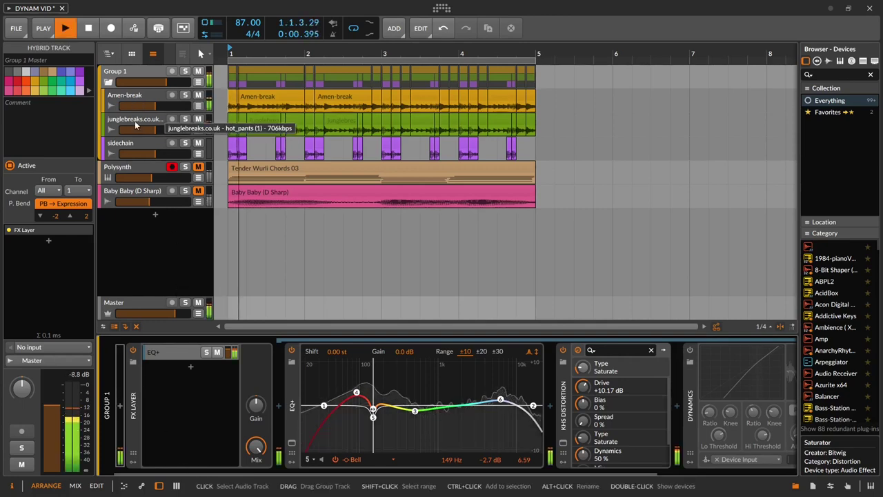
left_click(185, 119)
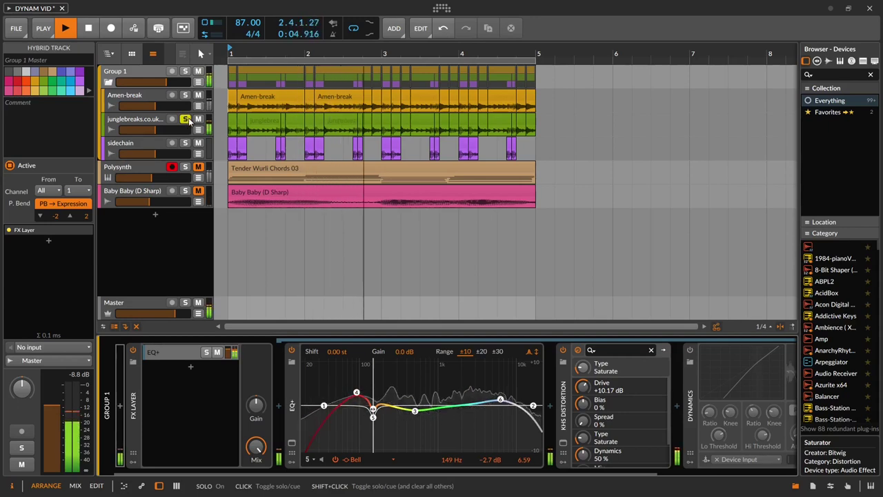
left_click(187, 121)
left_click(188, 96)
left_click(190, 96)
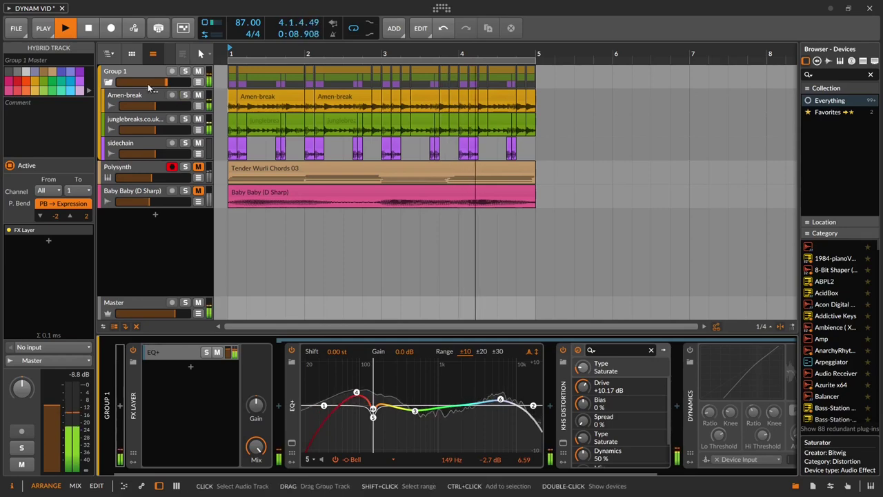
Step: Bring up the Dynamics device on Group 1 and reset its low ratio, low threshold, attack and release to defaults
left_click_drag(546, 473, 679, 473)
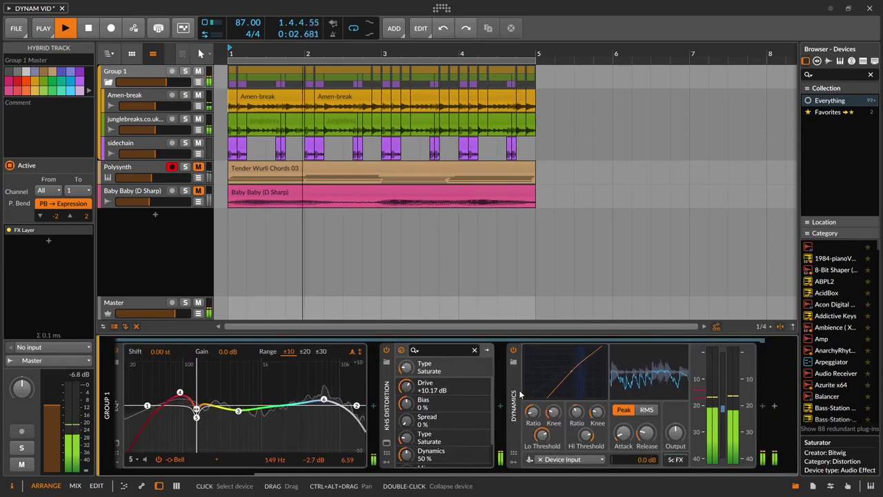
double_click(516, 407)
double_click(690, 406)
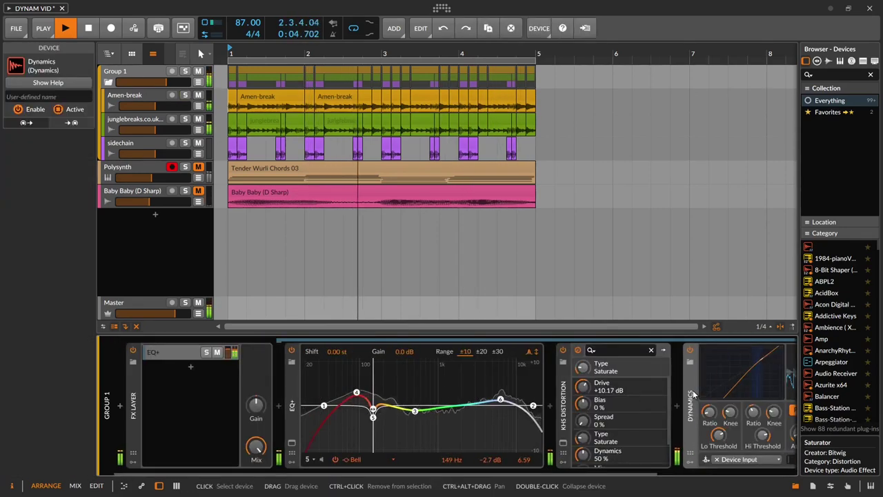
left_click_drag(535, 473, 677, 473)
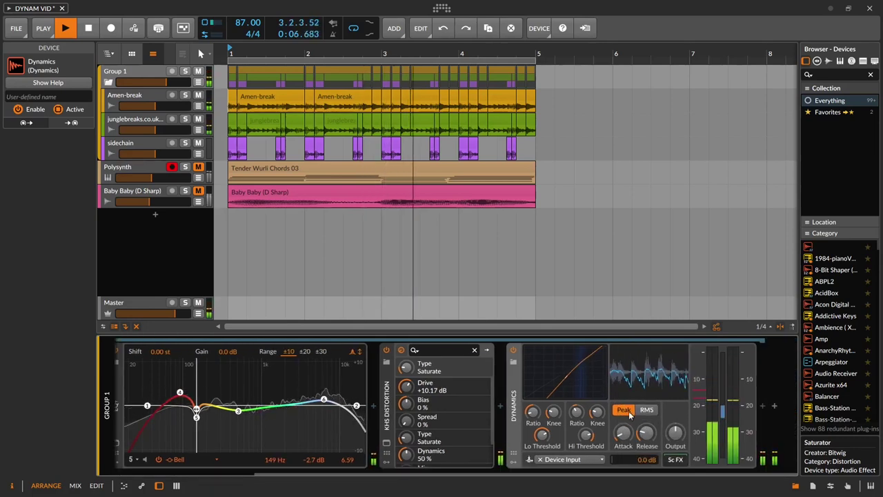
left_click_drag(577, 413, 577, 409)
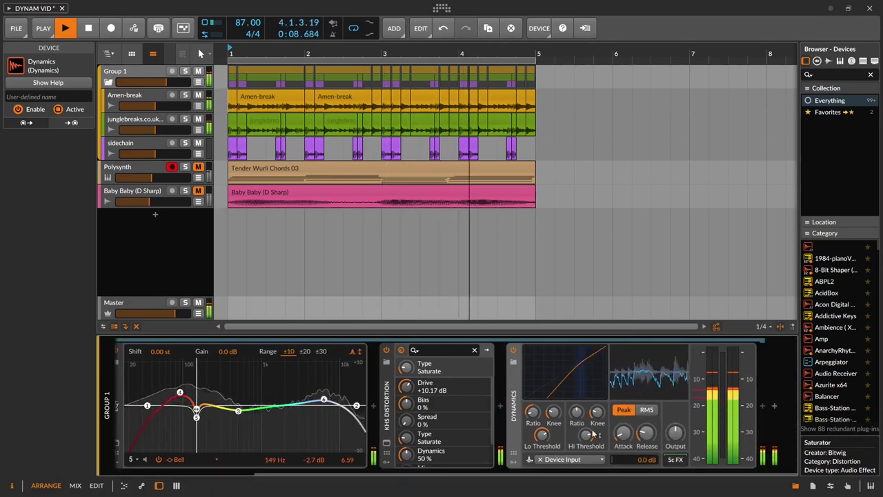
double_click(533, 413)
left_click_drag(623, 434, 587, 412)
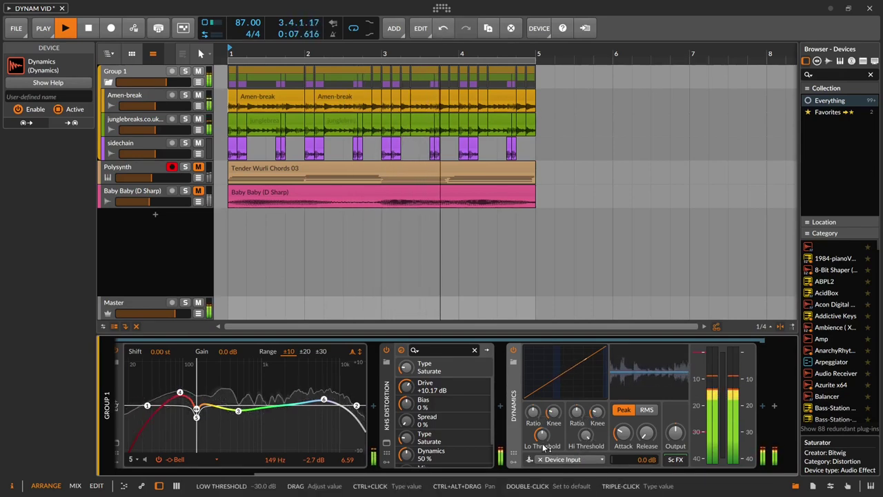
Step: Compress the drum group by increasing the low ratio, shortening the attack, adjusting the release and setting the low threshold to about -13.5 dB
left_click_drag(542, 435, 533, 409)
left_click_drag(624, 432, 646, 432)
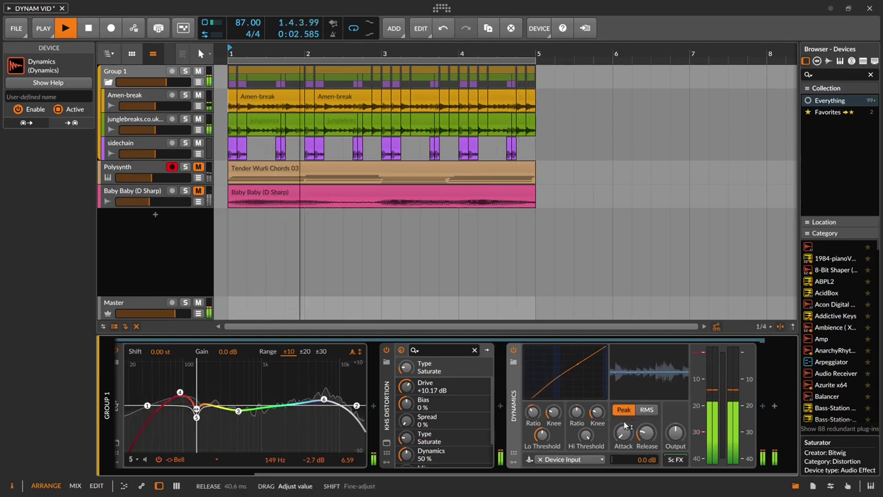
left_click_drag(541, 435, 542, 435)
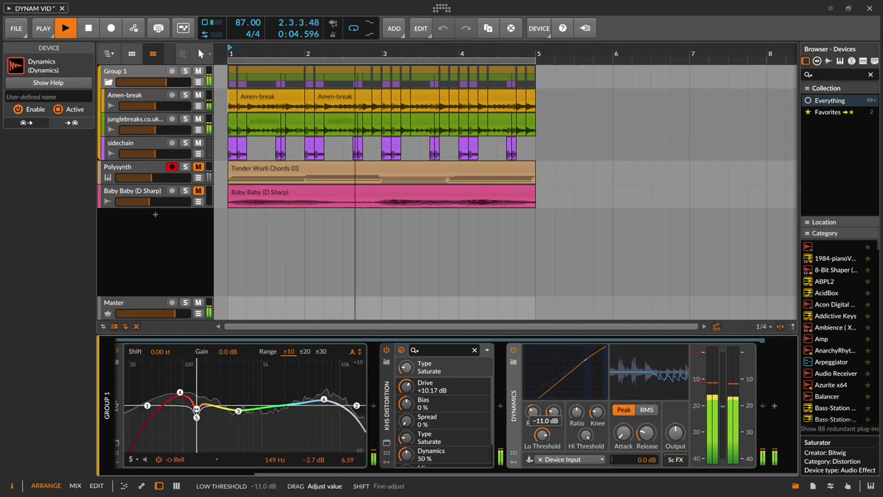
mouse_move(541, 435)
left_mouse_down()
mouse_move(533, 409)
mouse_move(542, 435)
left_mouse_up()
left_click_drag(647, 433, 647, 432)
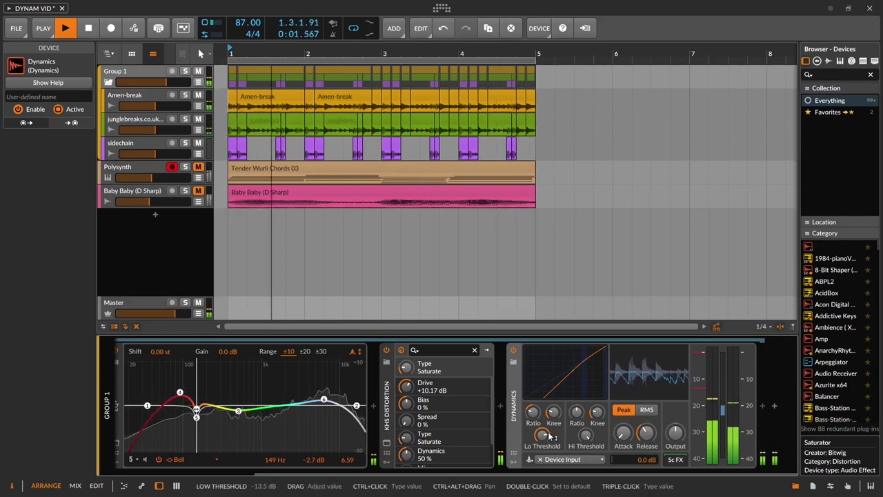
left_click_drag(646, 432, 623, 434)
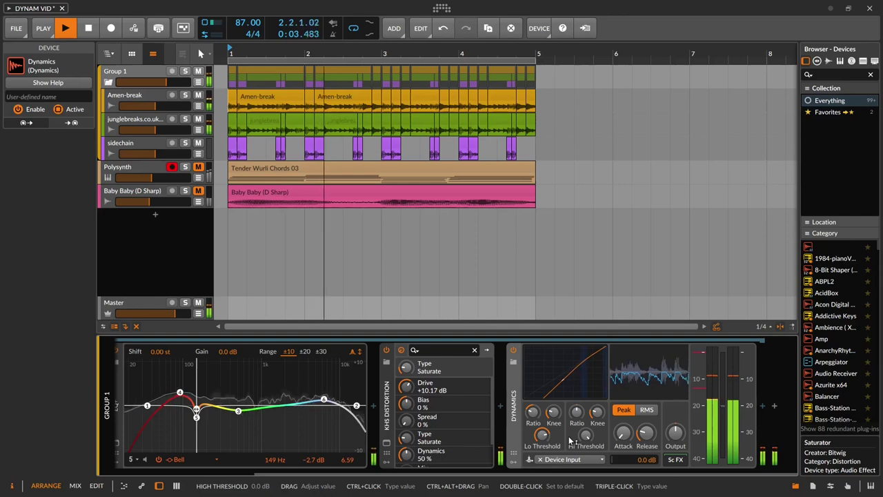
Step: Shape the drum group's loud peaks with a high ratio of about 1:1.50 in Dynamics and adjust its output gain
left_click_drag(577, 413, 576, 406)
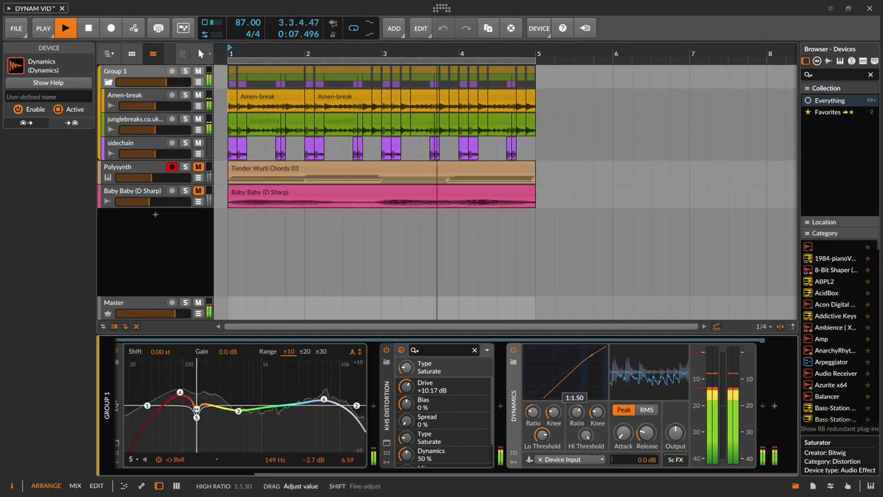
left_click_drag(577, 409, 588, 433)
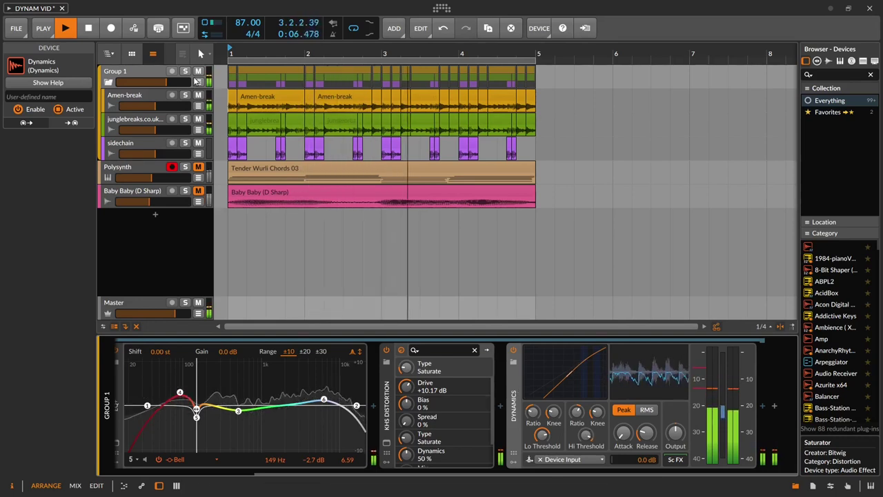
left_click(113, 67)
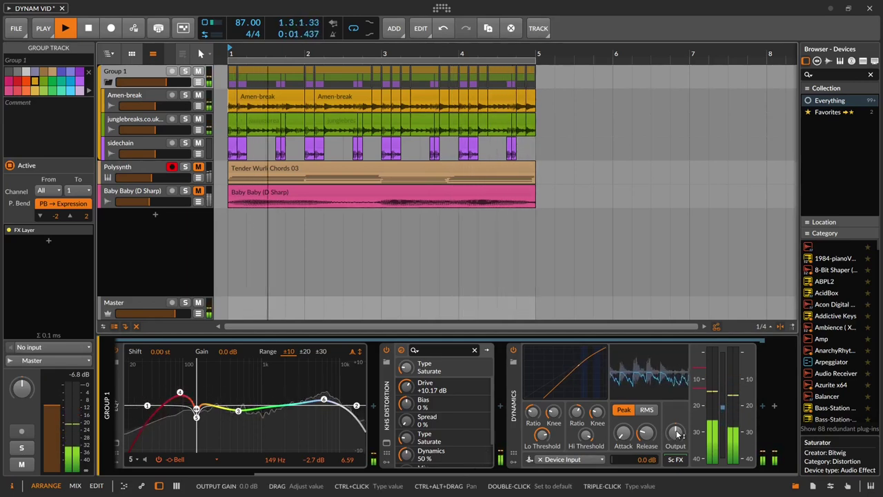
left_click_drag(678, 434, 678, 438)
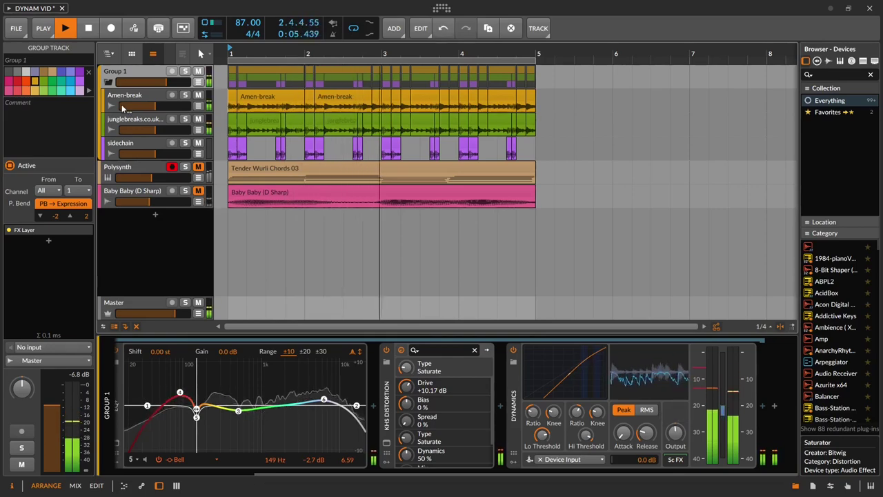
Step: Solo the Polysynth track, stop playback, and bring up its Tender Wurli Chords 03 clip in the note editor
left_click(115, 168)
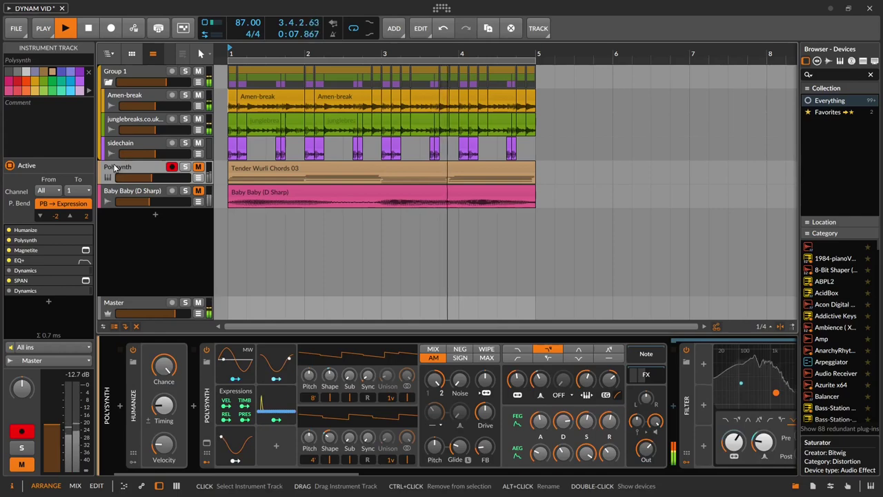
left_click(187, 168)
key("space")
left_click(250, 168)
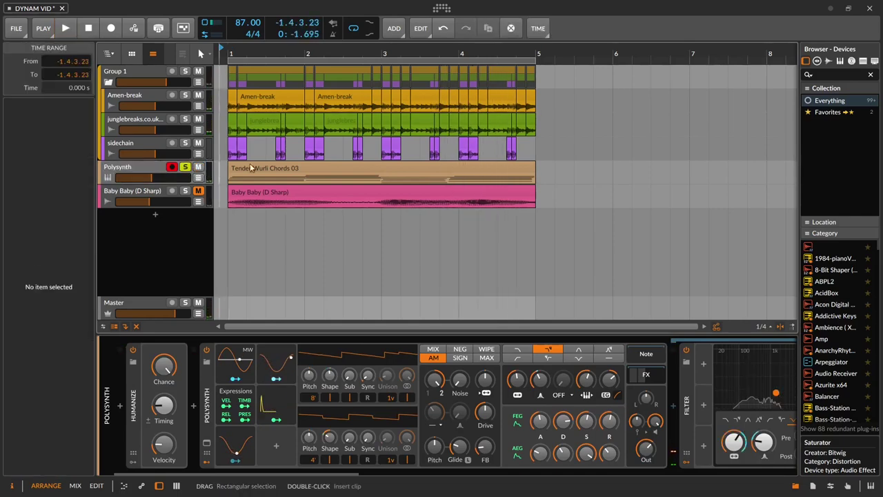
left_click(362, 168)
double_click(362, 168)
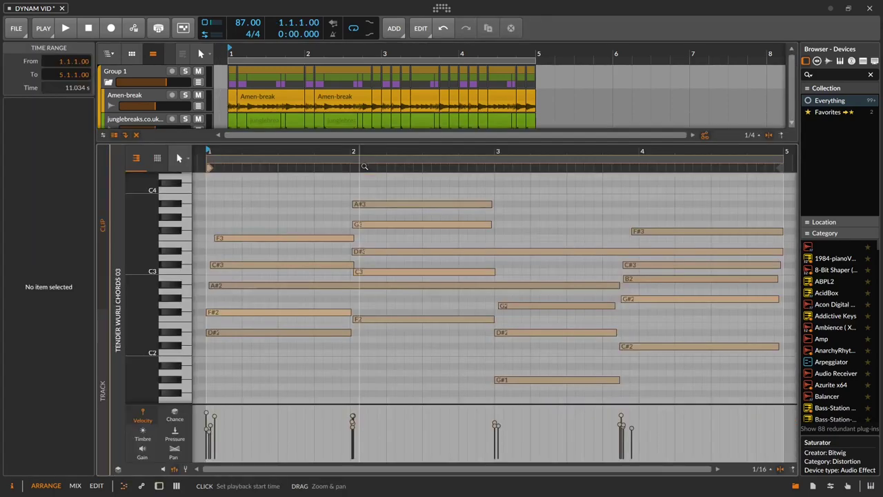
Step: Locate the clip in the clip browser and inspect the long held D#3 and A#2 notes in the chords
left_click(841, 61)
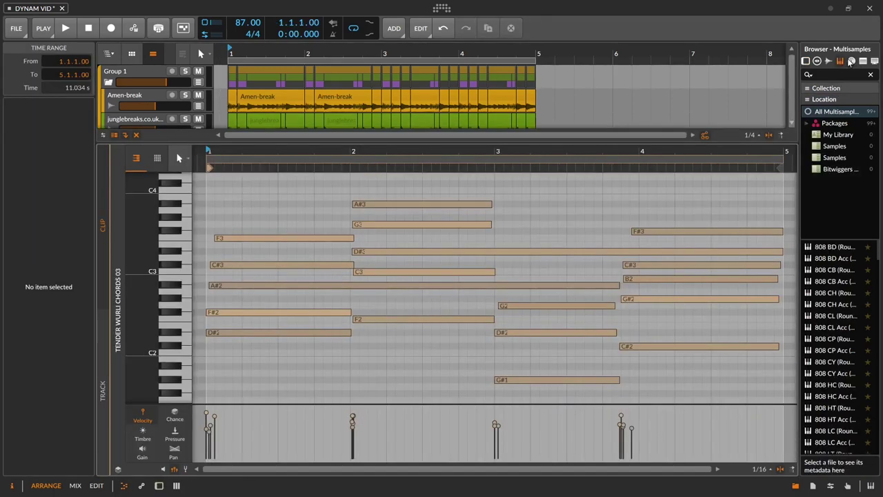
left_click(852, 62)
left_click(862, 62)
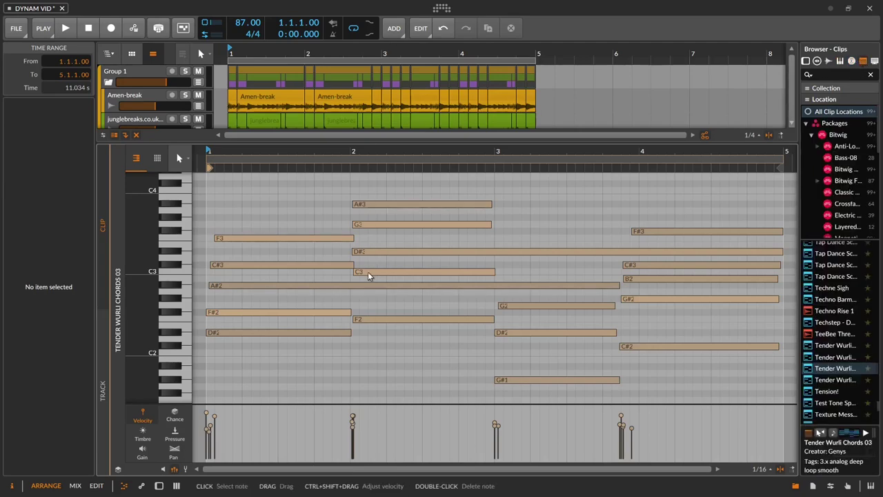
left_click(413, 253)
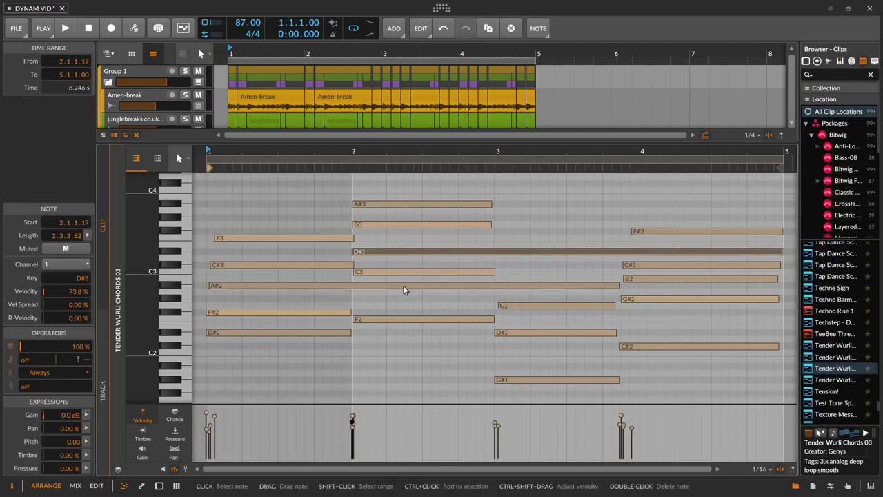
left_click(416, 285)
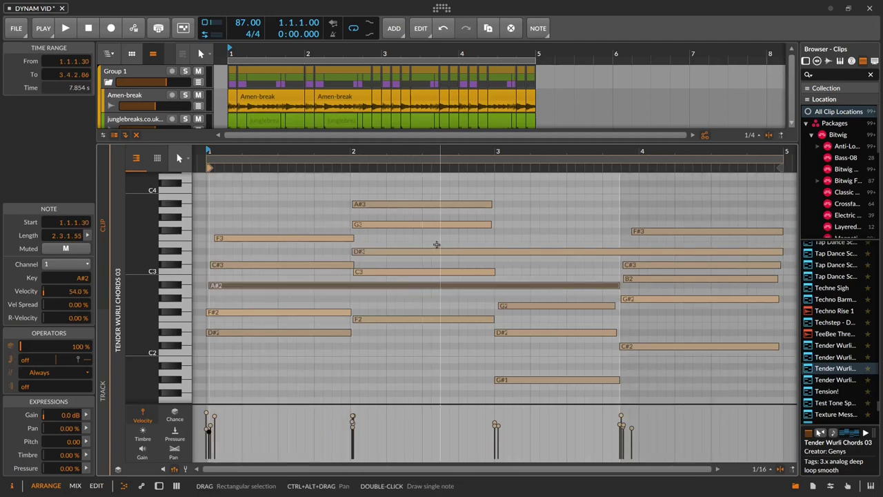
left_click(435, 252)
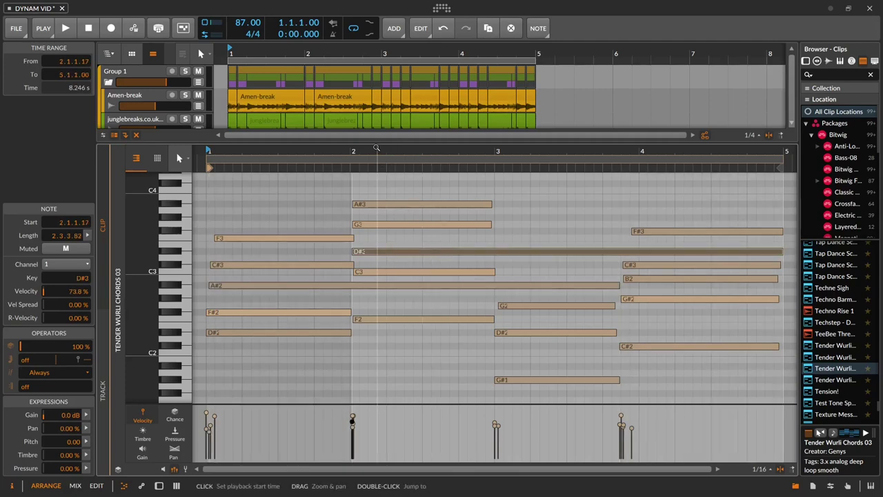
Step: Play the soloed Polysynth chords with the track's device chain displayed, and stop playback
key("space")
key("d")
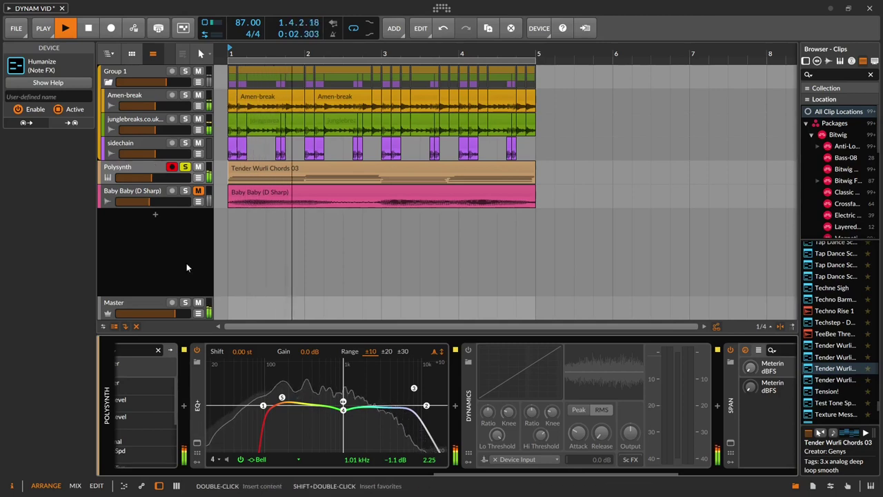
left_click_drag(510, 474, 414, 470)
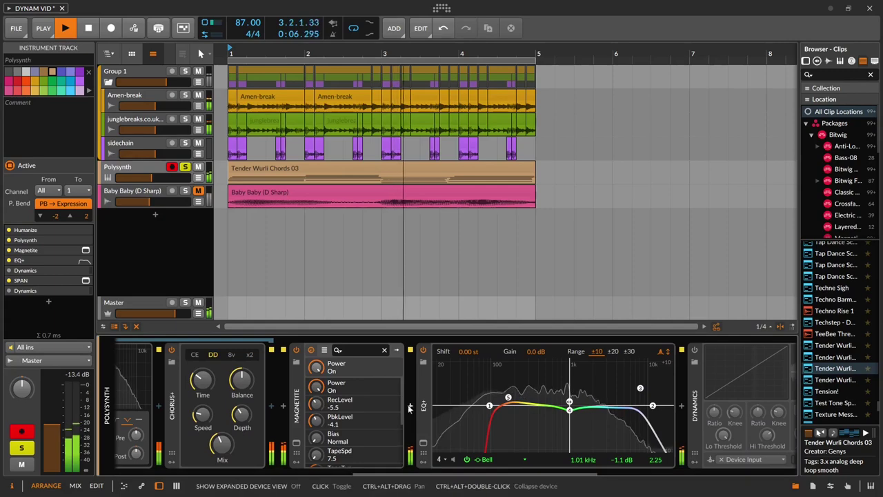
key("space")
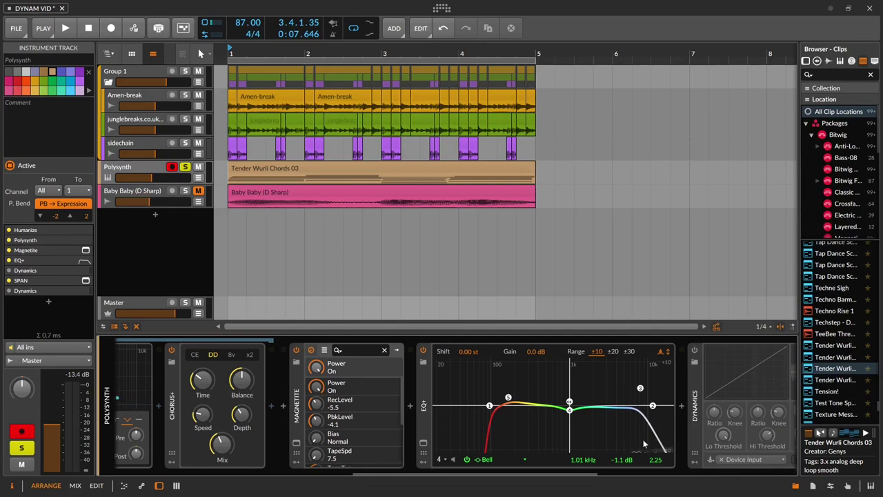
Step: Examine the Magnetite tape plug-in's window, close it, and review the Filter and Chorus+ devices in the Polysynth chain
left_click(296, 443)
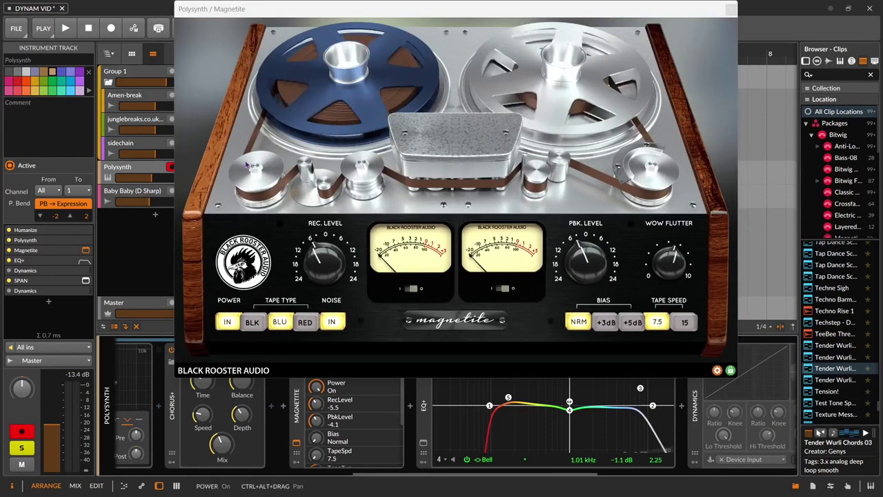
left_click(732, 10)
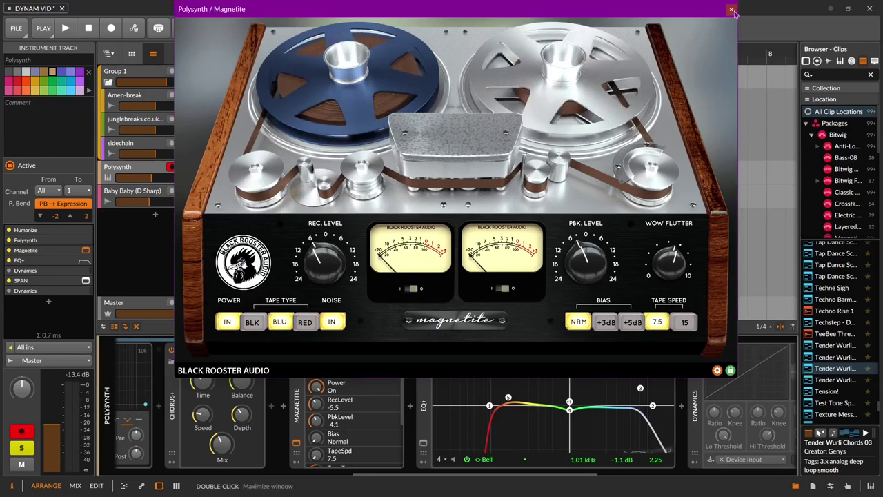
left_click_drag(447, 483, 362, 485)
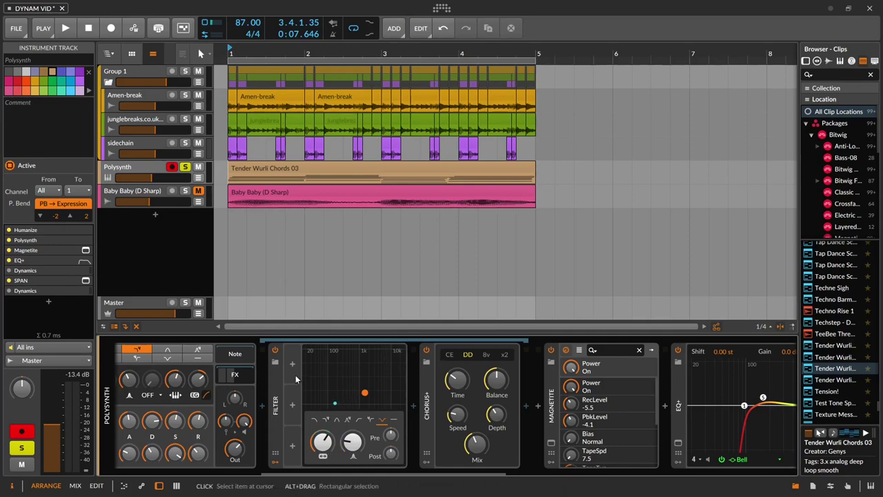
Step: Enable the Polysynth's Dynamics after EQ+, set its attack to about 0.18 ms, and adjust the release during playback
left_click_drag(365, 477, 518, 448)
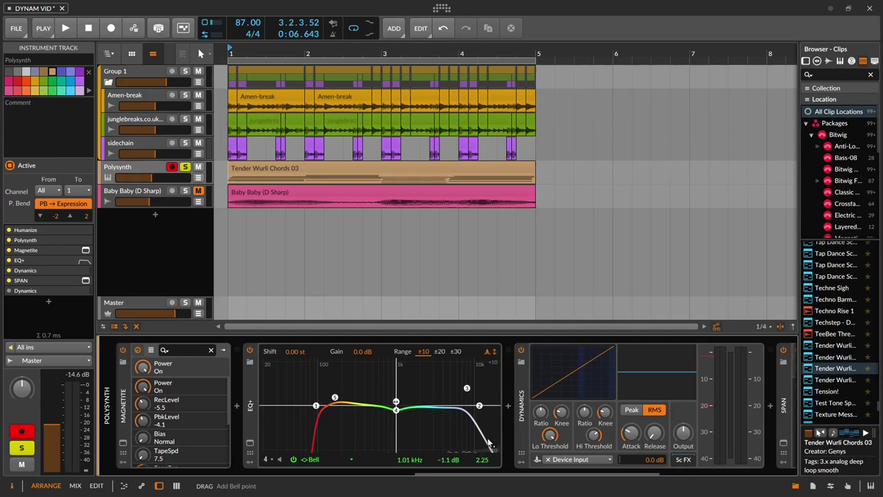
key("space")
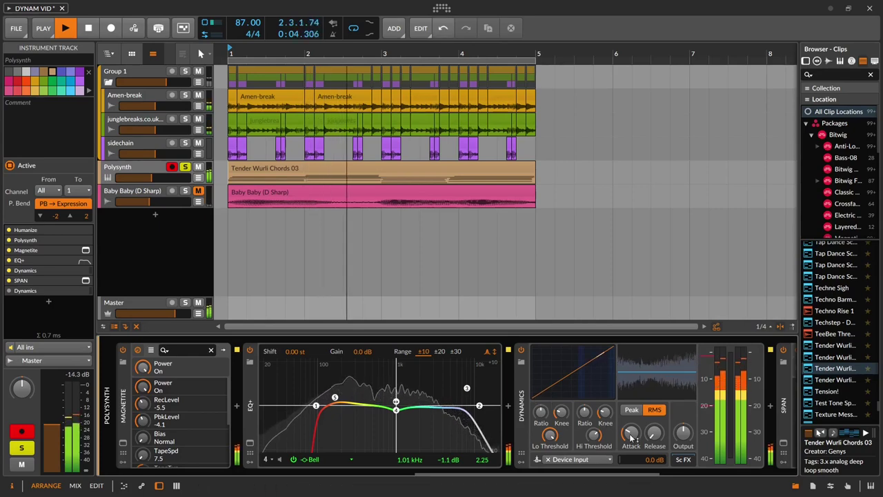
left_click_drag(631, 435, 632, 452)
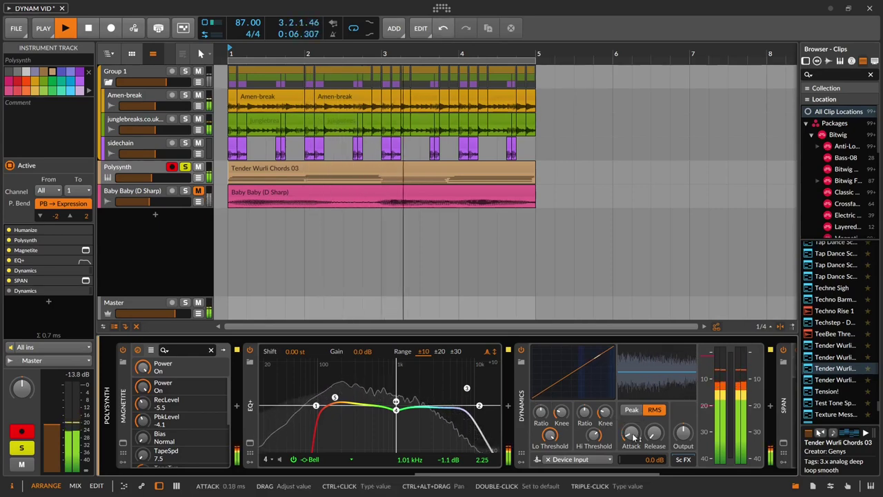
mouse_move(653, 432)
key("space")
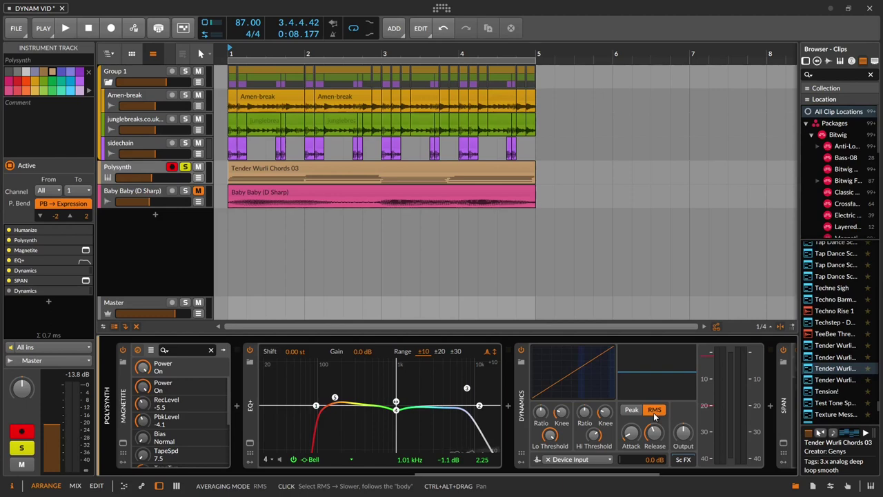
Step: Restart playback and audition the Polysynth's low ratio, resetting it to 1:1 before readjusting it
key("space")
mouse_move(541, 412)
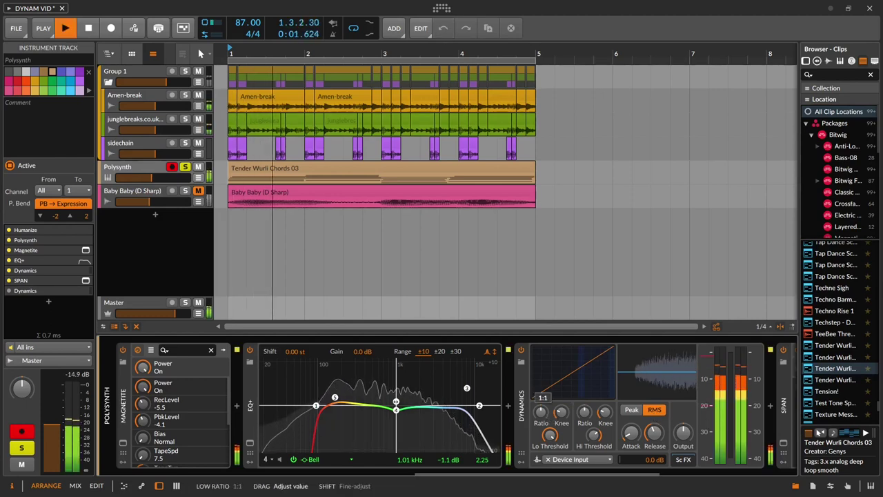
left_click_drag(540, 413, 541, 409)
left_click_drag(542, 412, 541, 403)
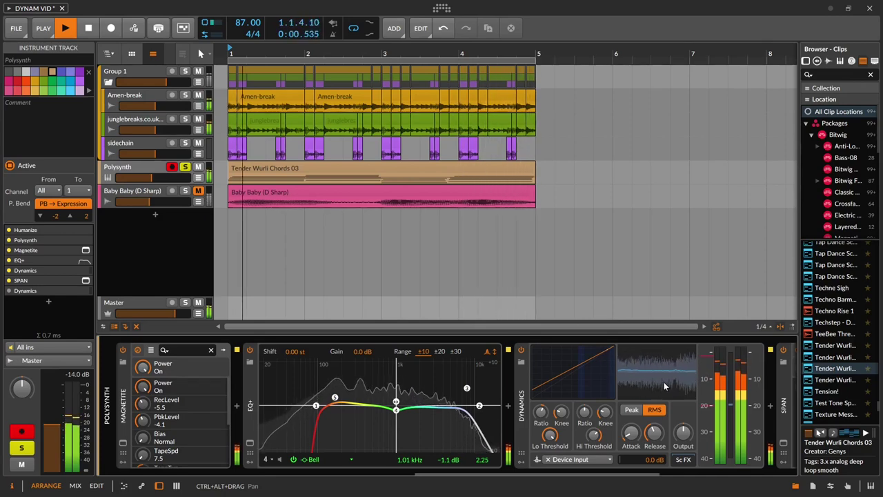
double_click(539, 420)
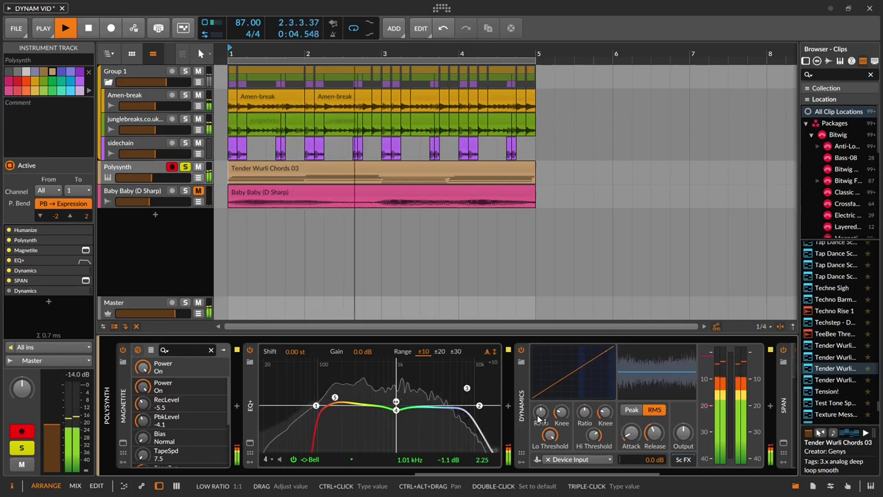
left_click_drag(539, 421, 540, 421)
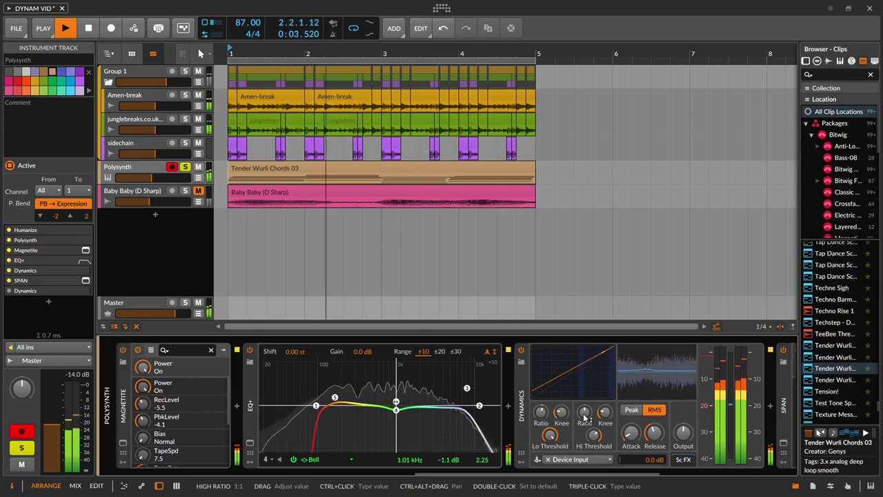
Step: Set the Polysynth's Dynamics high threshold to about -11.1 dB and its high ratio to about 1.45:1
left_click_drag(585, 416, 588, 418)
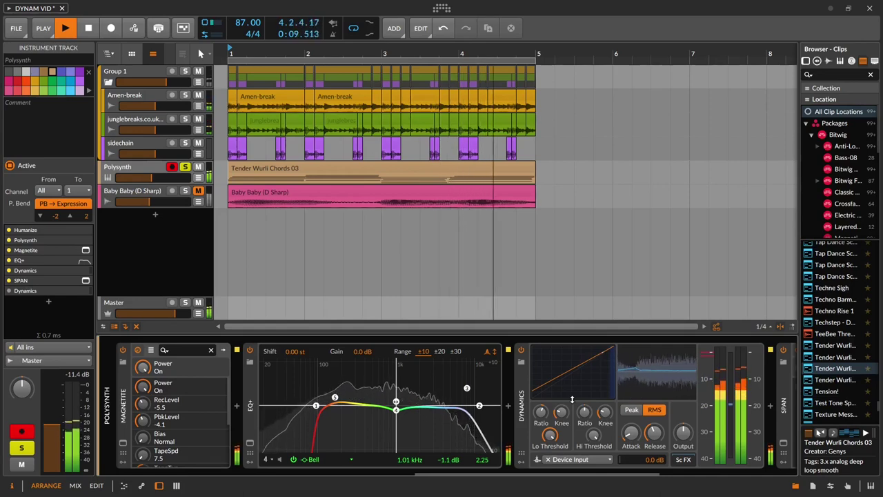
left_click_drag(572, 398, 572, 394)
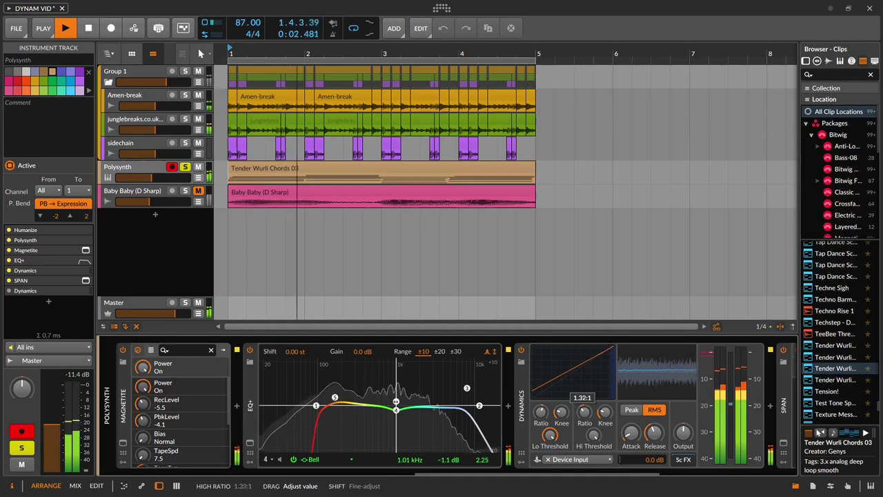
left_click_drag(595, 436, 585, 418)
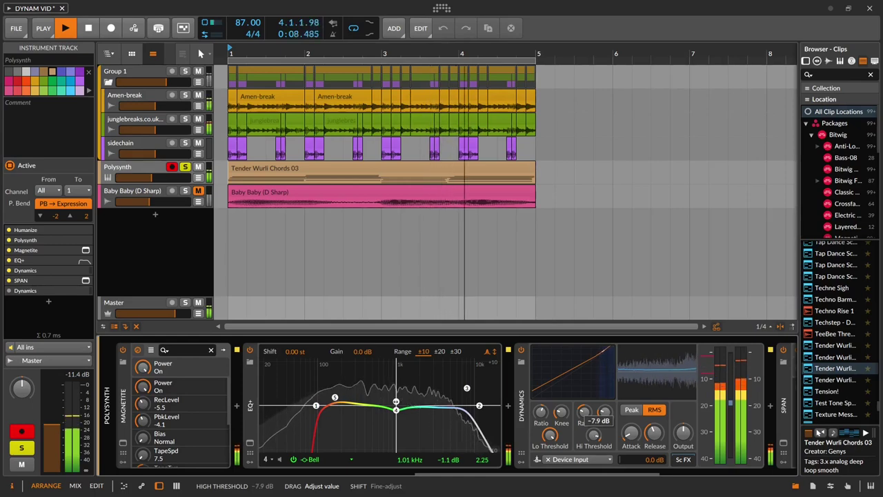
left_click_drag(586, 420, 585, 422)
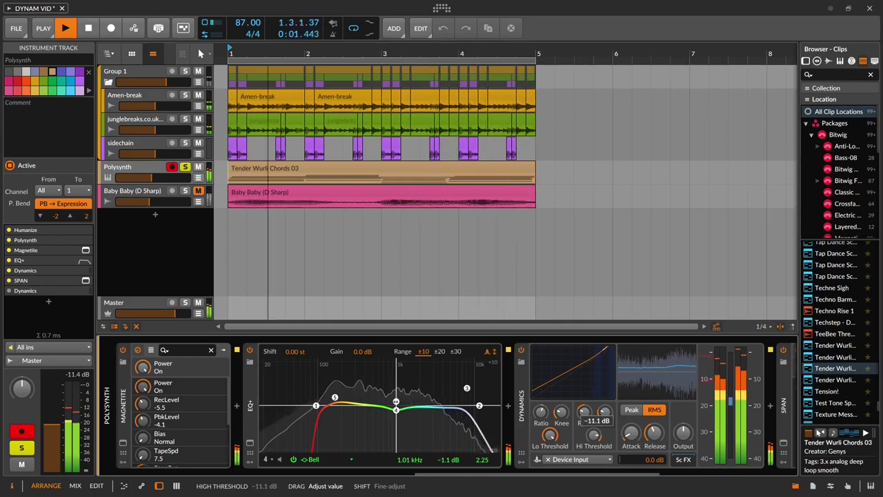
left_click_drag(583, 413, 584, 412)
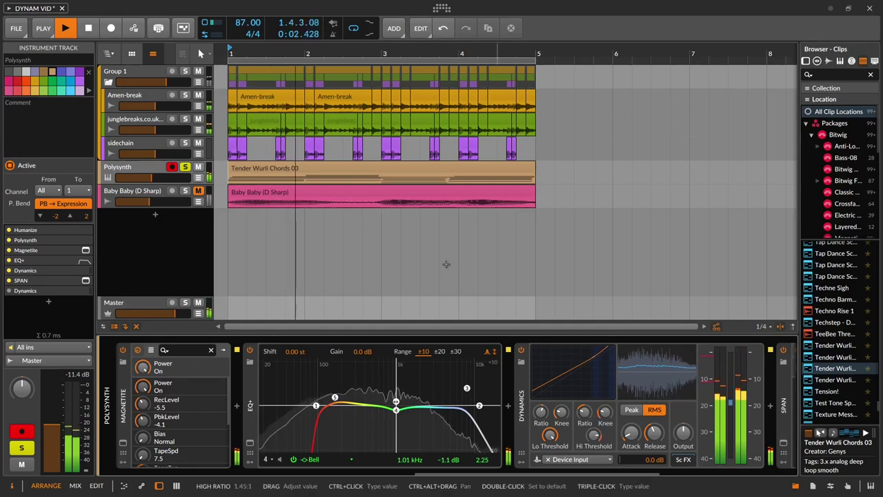
Step: Unsolo the Polysynth and fine-tune its high threshold to about -10.1 dB, comparing playback with Dynamics off and on
left_click(188, 171)
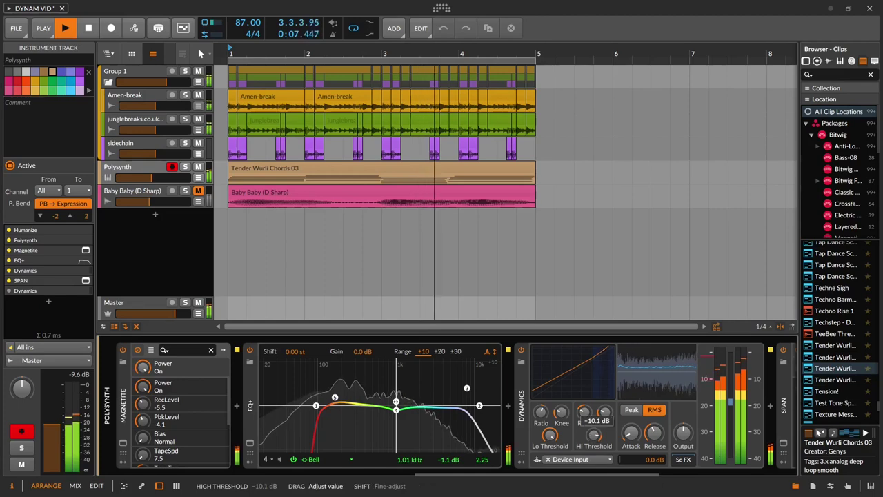
left_click_drag(592, 438, 591, 436)
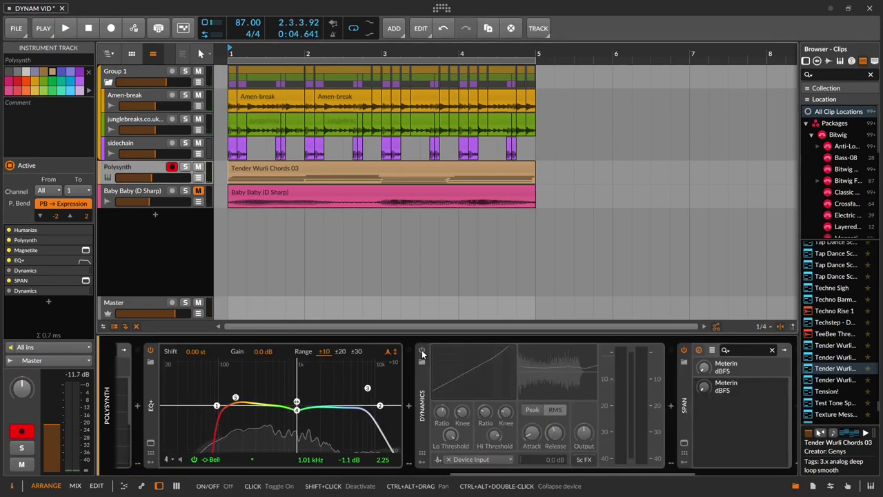
key("space")
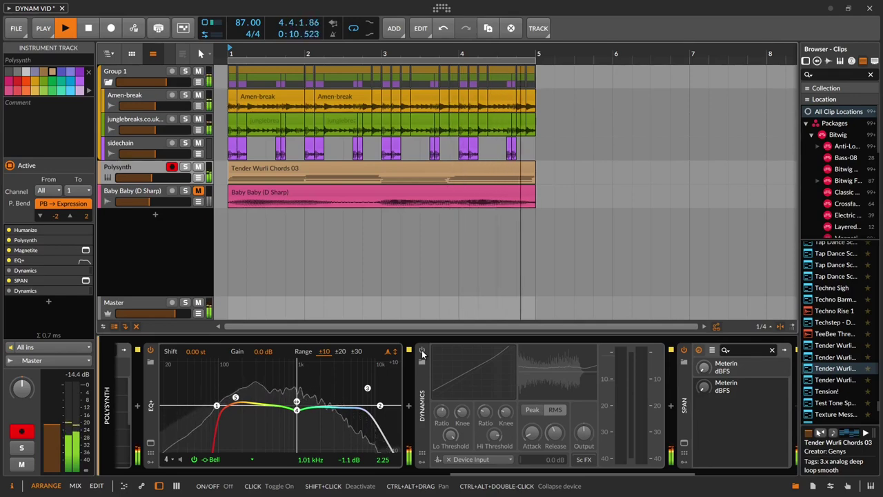
left_click(422, 353)
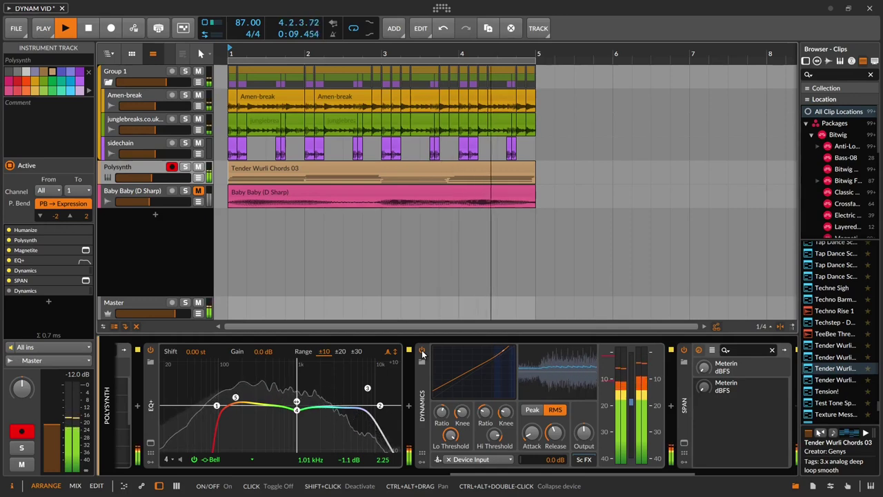
Step: Transpose all notes of the Tender Wurli Chords 03 clip up one octave and restart playback from the beginning
double_click(426, 168)
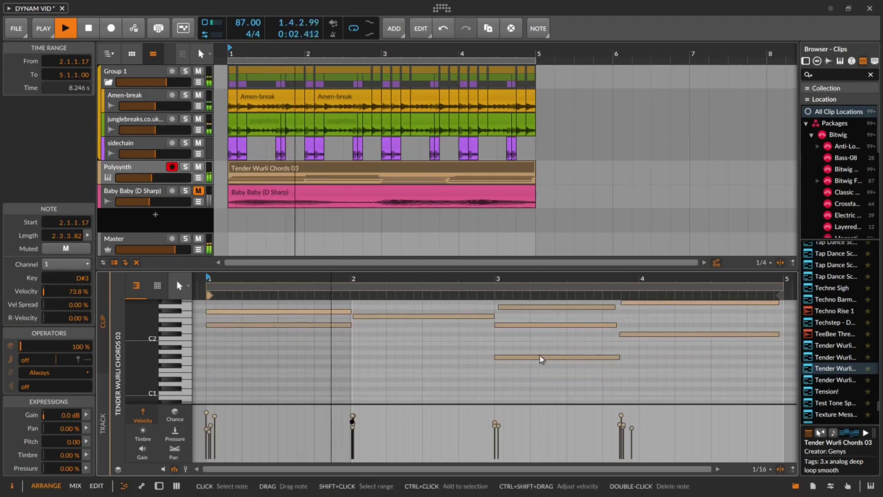
scroll(543, 360, "up", 1)
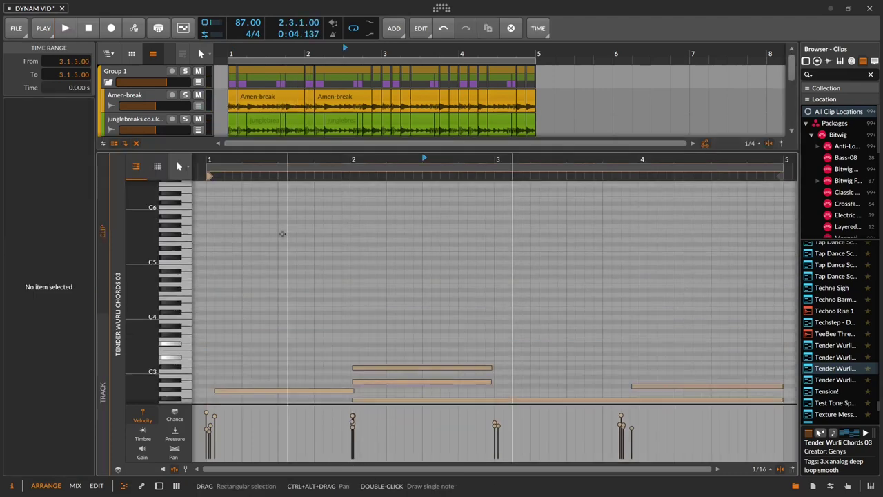
scroll(282, 234, "down", 2)
left_click(281, 231)
left_click_drag(311, 249, 742, 398)
key("shift+Up")
key("space")
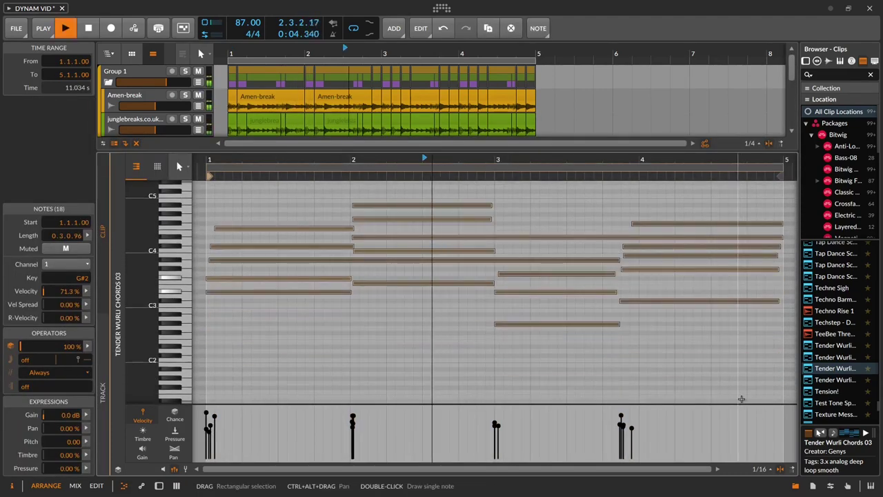
key("space")
left_click(231, 125)
key("space")
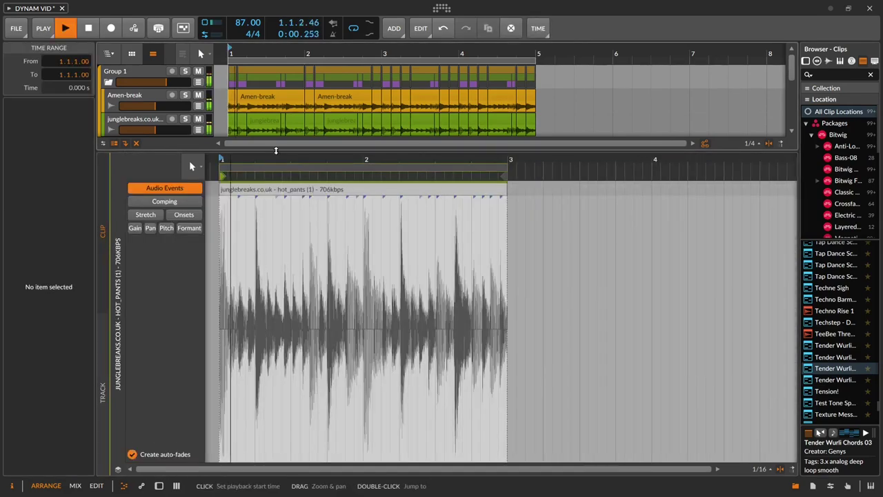
left_click_drag(276, 149, 258, 351)
double_click(143, 171)
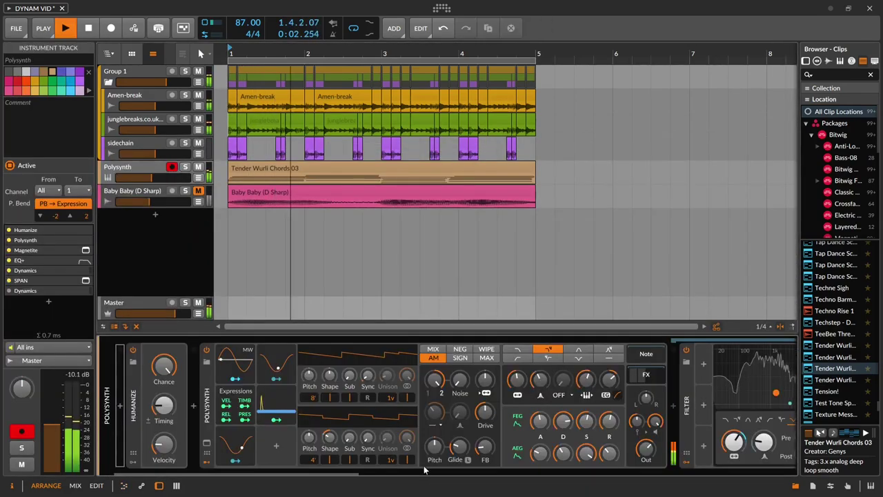
left_click_drag(334, 472, 466, 483)
scroll(466, 476, "right", 10)
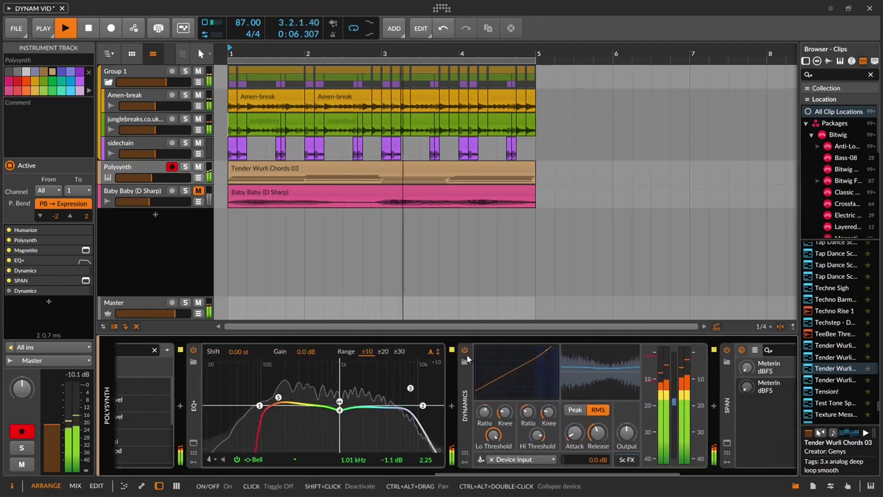
key("space")
left_click(465, 350)
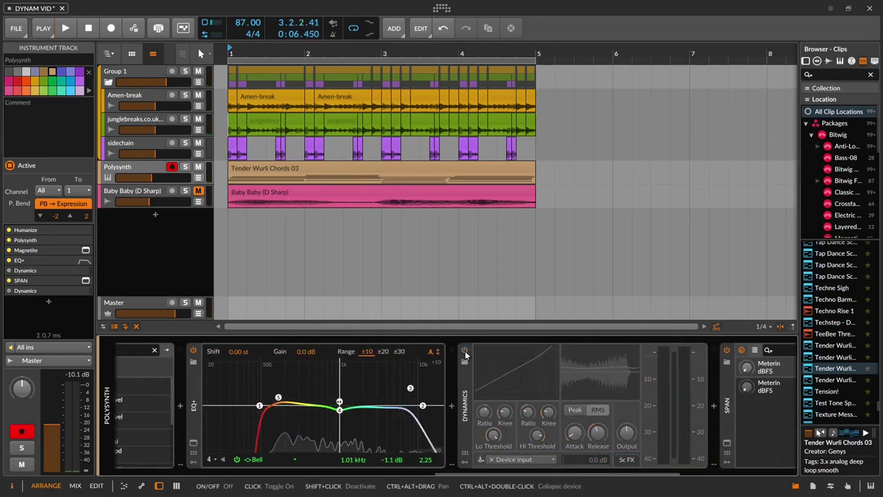
key("space")
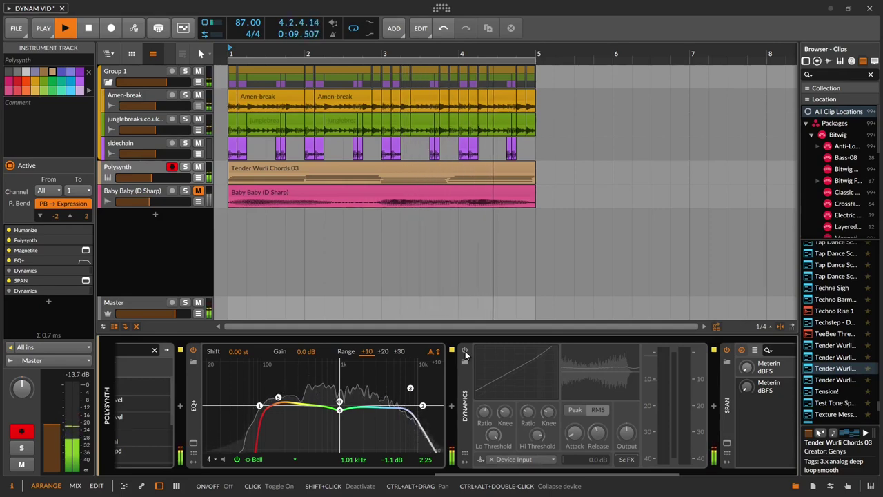
left_click(465, 352)
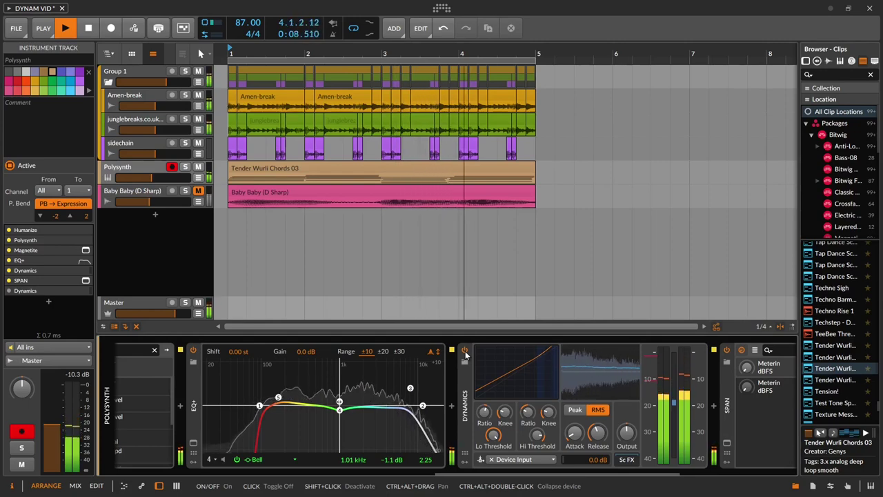
key("space")
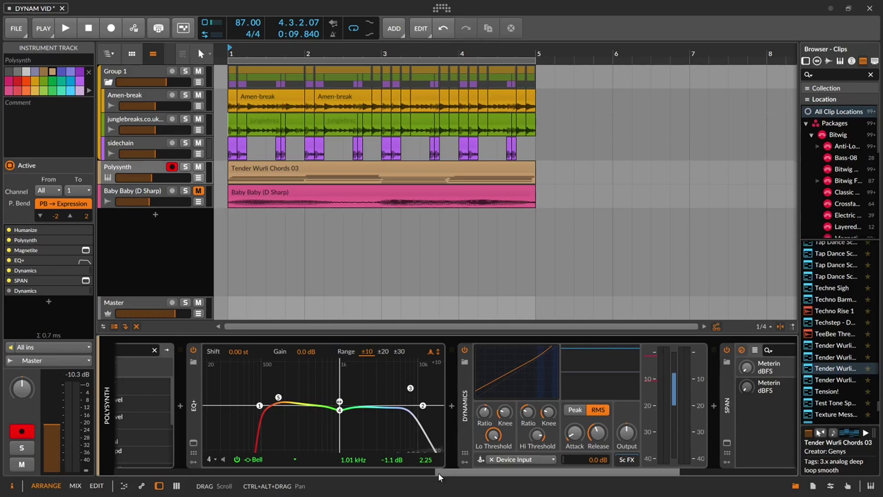
Step: During playback, lower the high threshold of Group 1's Dynamics and set its high ratio to about 1:4.10
left_click_drag(439, 474, 564, 459)
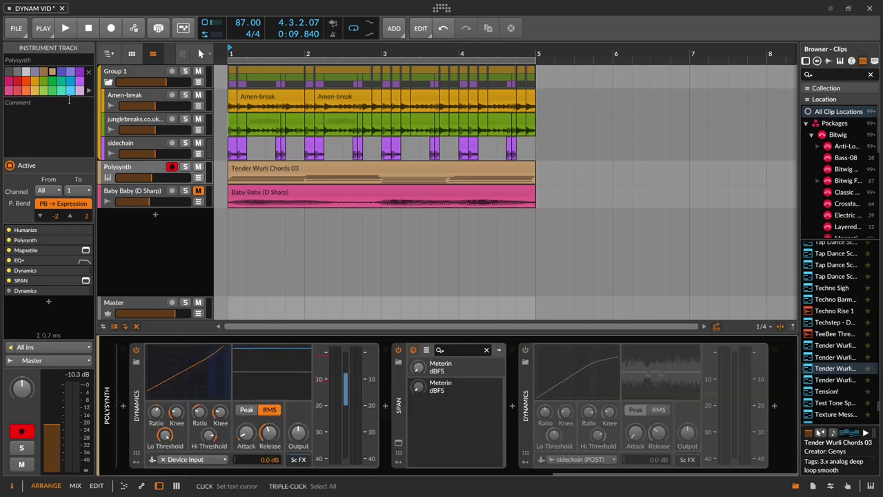
left_click(146, 147)
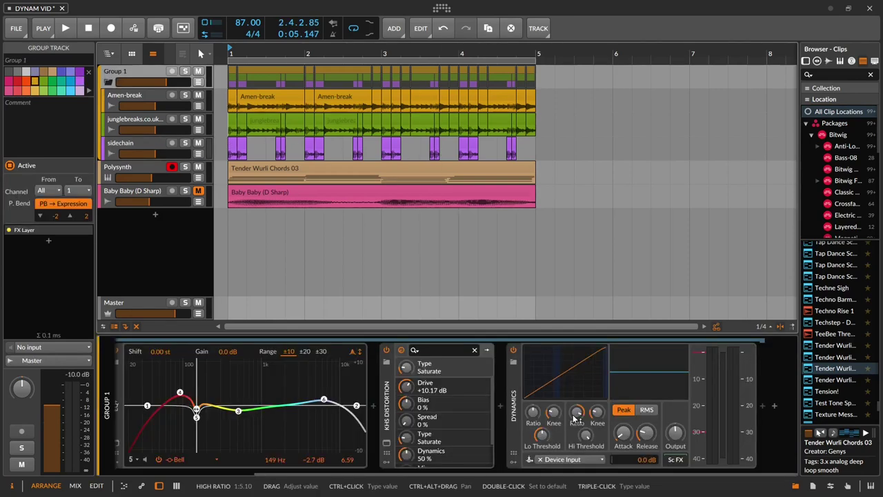
key("space")
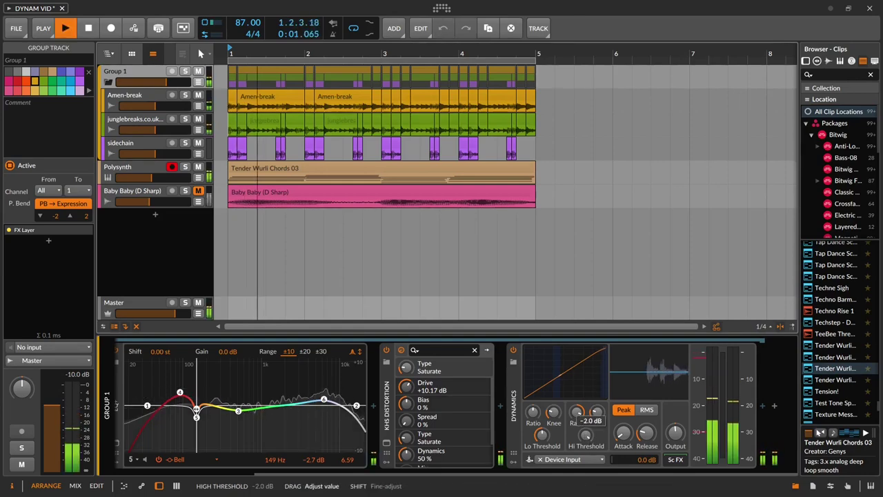
left_click_drag(596, 412, 596, 431)
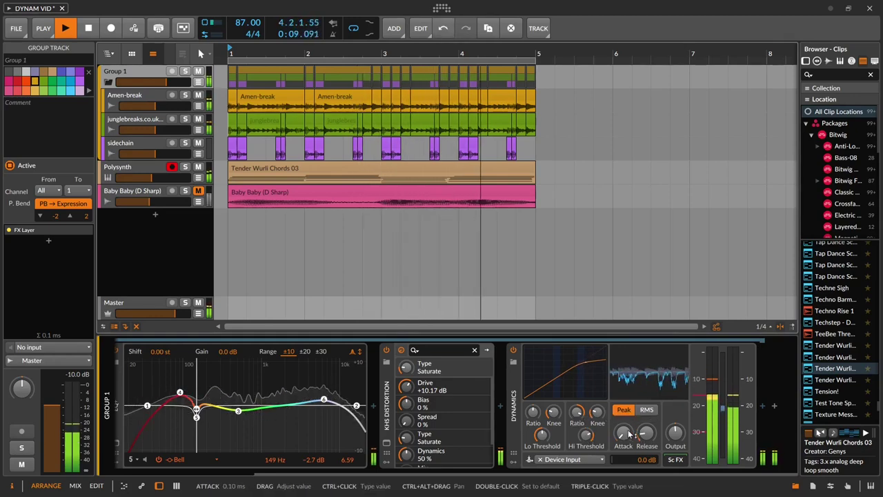
left_click_drag(576, 413, 576, 421)
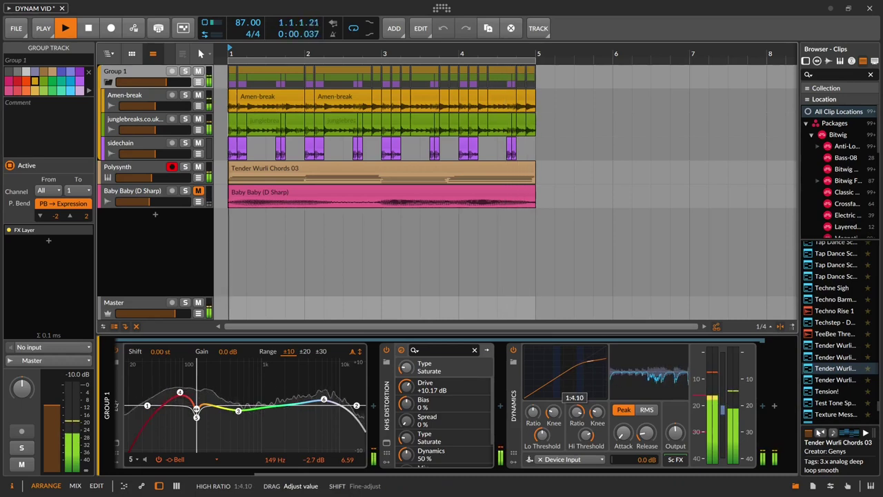
left_click_drag(586, 435, 589, 436)
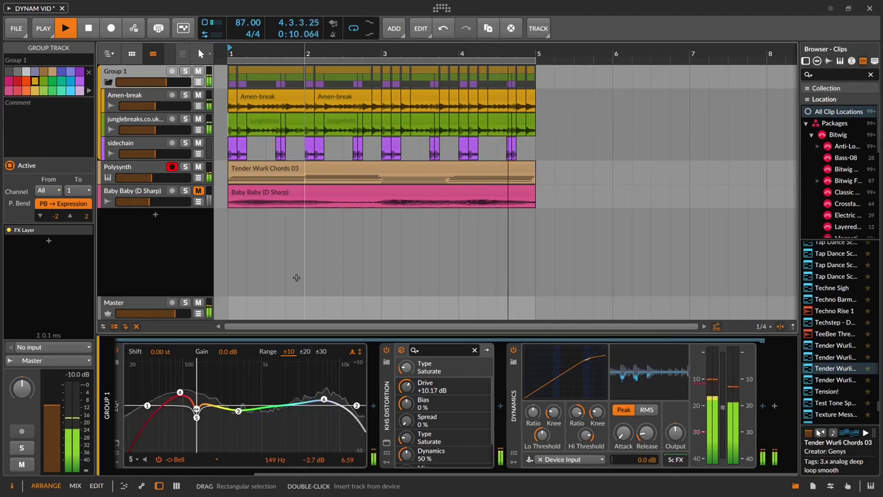
key("space")
Step: Unmute the Baby Baby (D Sharp) track, add a Dynamics device after its EQ+, and start playback
left_click(146, 200)
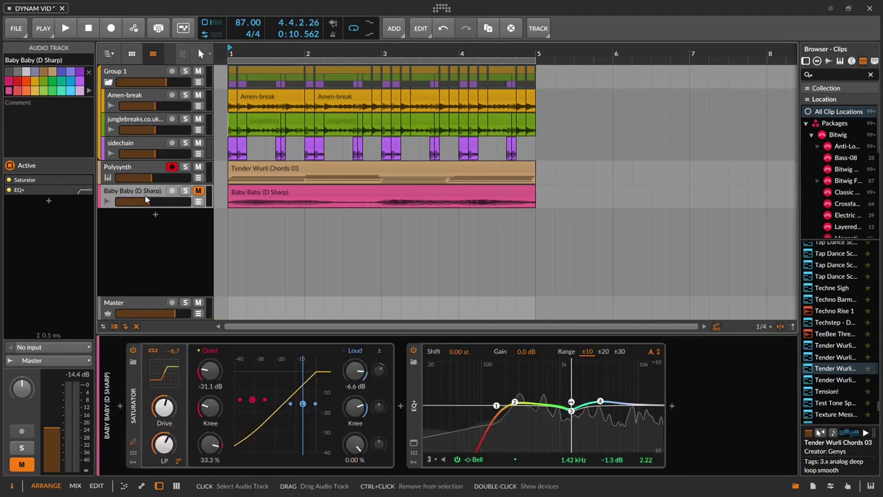
left_click(199, 191)
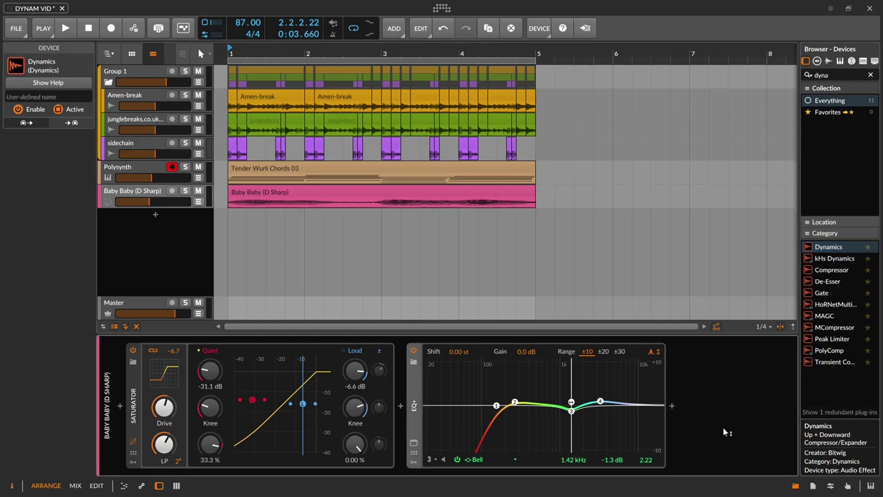
key("Return")
key("space")
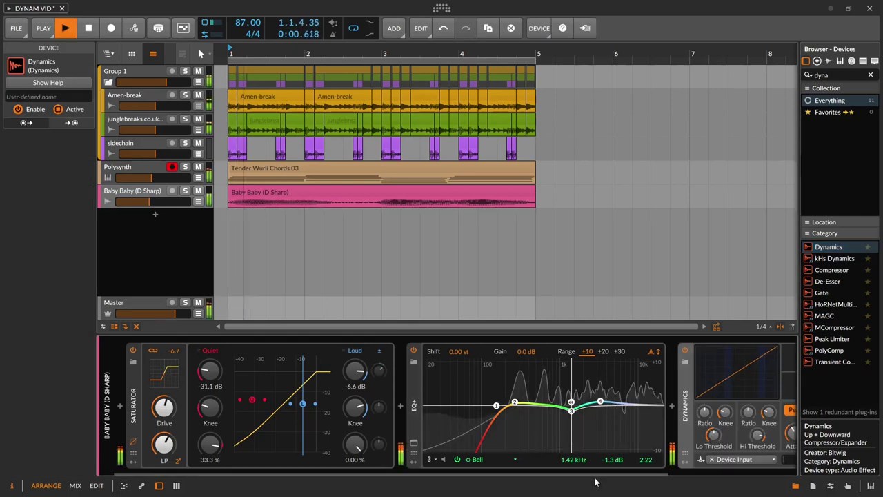
left_click(666, 477)
left_click_drag(660, 474, 792, 474)
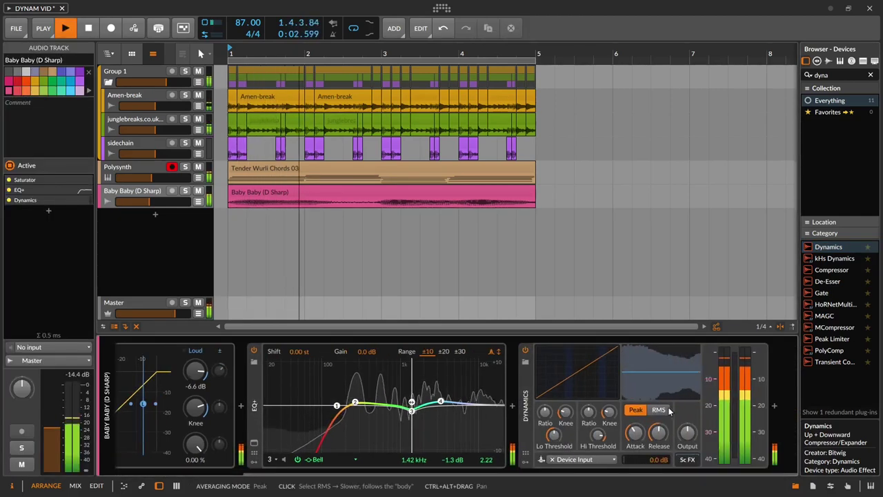
Step: Adjust the high ratio, release and high threshold of the Baby Baby track's Dynamics while it plays
left_click_drag(588, 412, 588, 400)
left_click_drag(660, 433, 660, 451)
left_click_drag(599, 436, 600, 434)
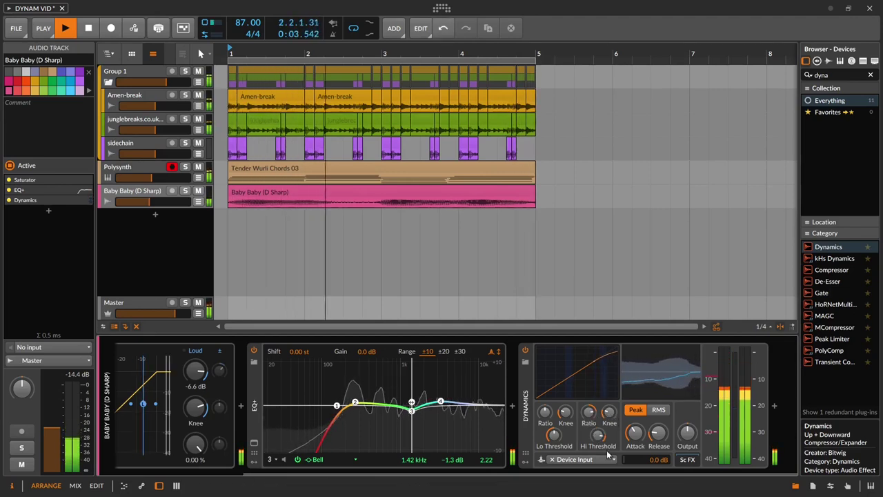
Step: Readjust the vocal Dynamics' high ratio, raise its low threshold, and set the low ratio to about 1.73:1
left_click_drag(589, 412, 589, 412)
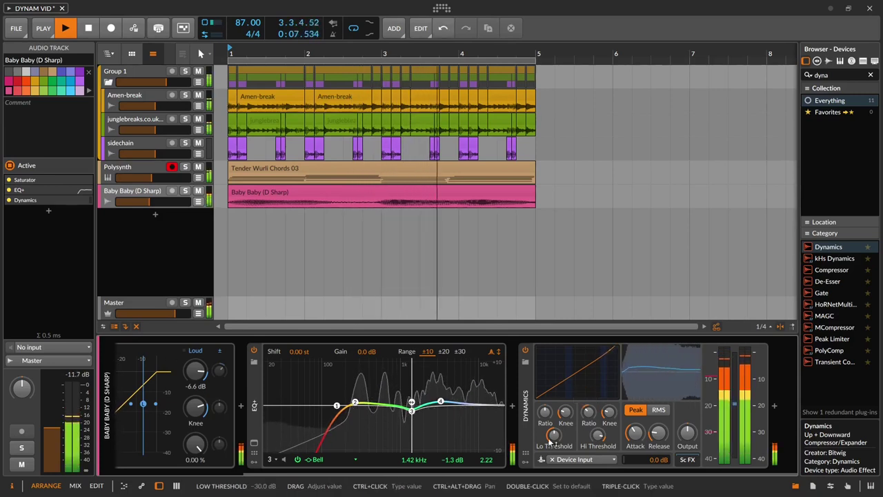
left_click_drag(553, 435, 544, 412)
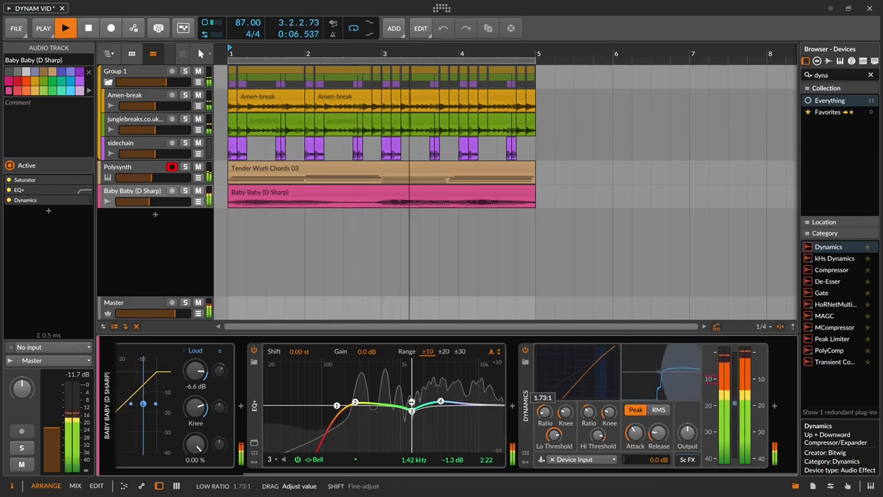
left_click_drag(544, 412, 544, 411)
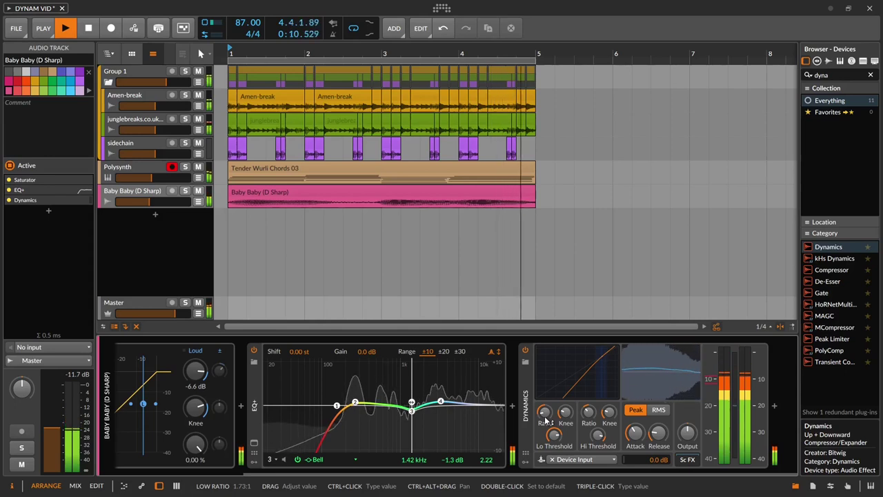
Step: Compare the Baby Baby vocal during playback with its Dynamics off and on
left_click(526, 351)
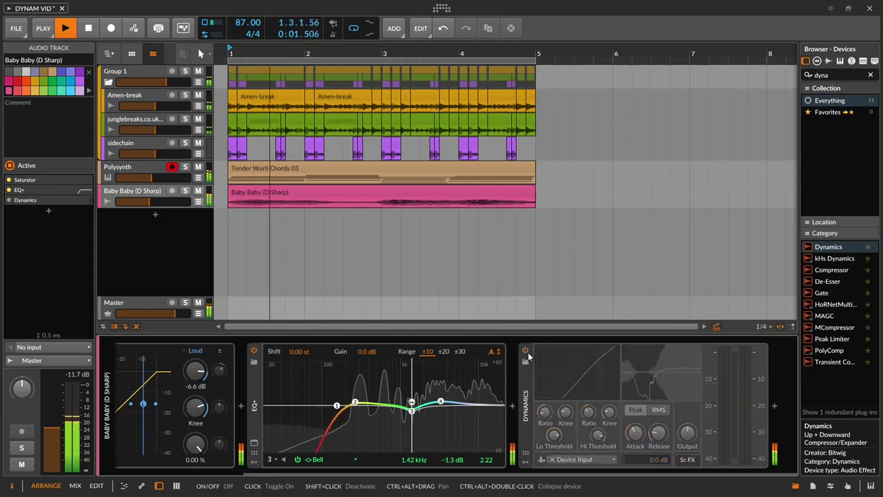
key("space")
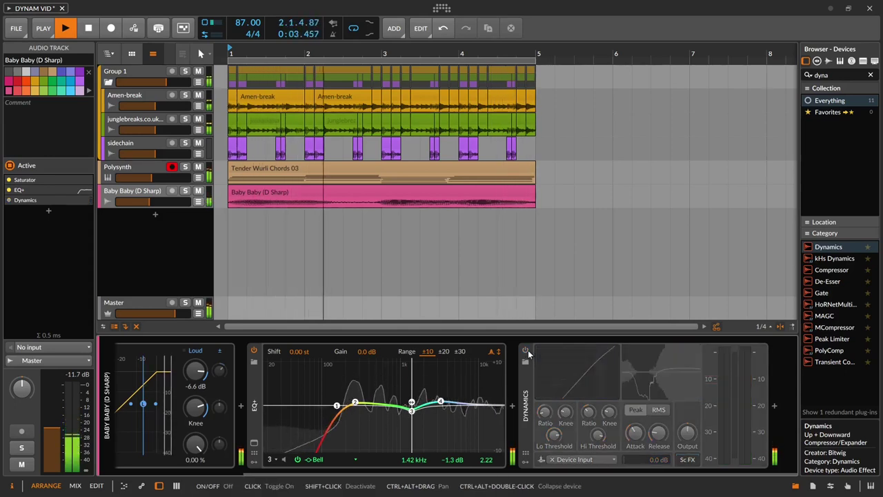
left_click(527, 350)
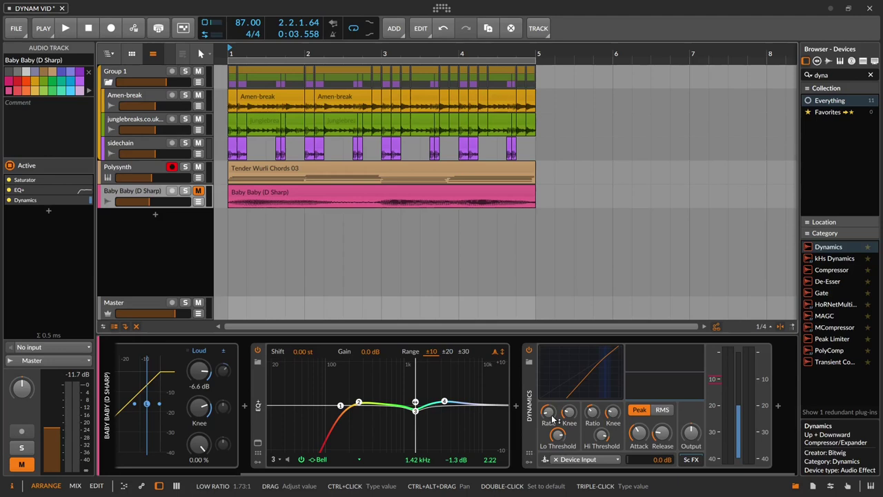
Step: Unmute the Baby Baby track and replay from the start with Dynamics bypassed, toggling it to compare before stopping
left_click(528, 350)
left_click(198, 192)
key("space")
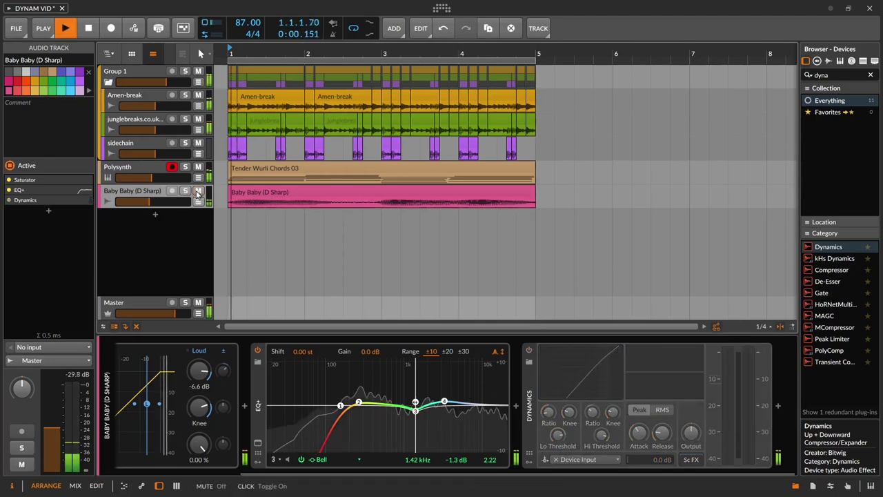
left_click(529, 351)
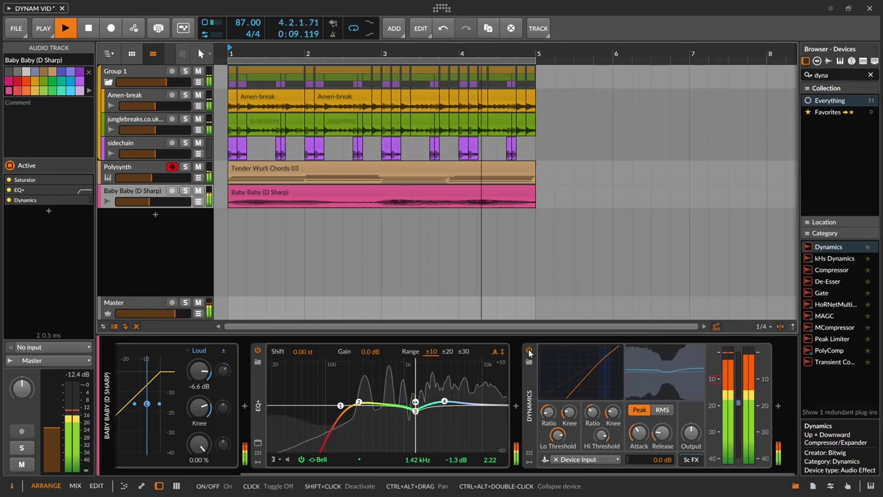
left_click(530, 353)
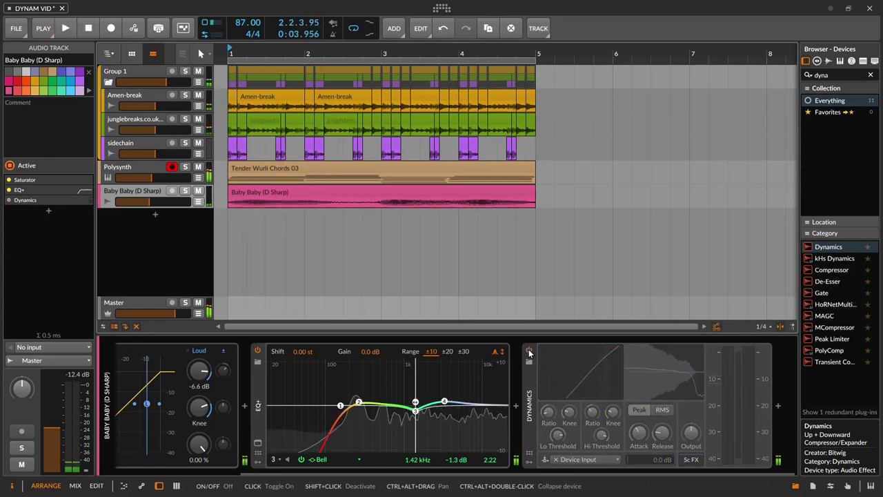
left_click(529, 353)
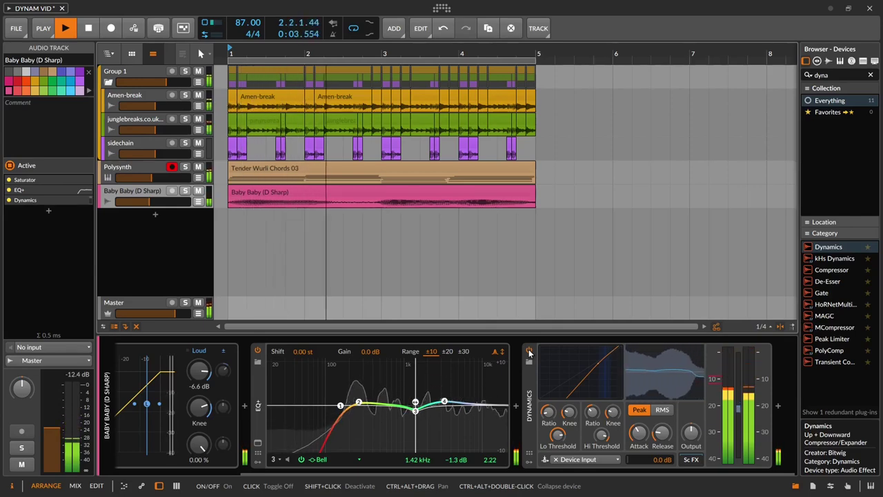
key("space")
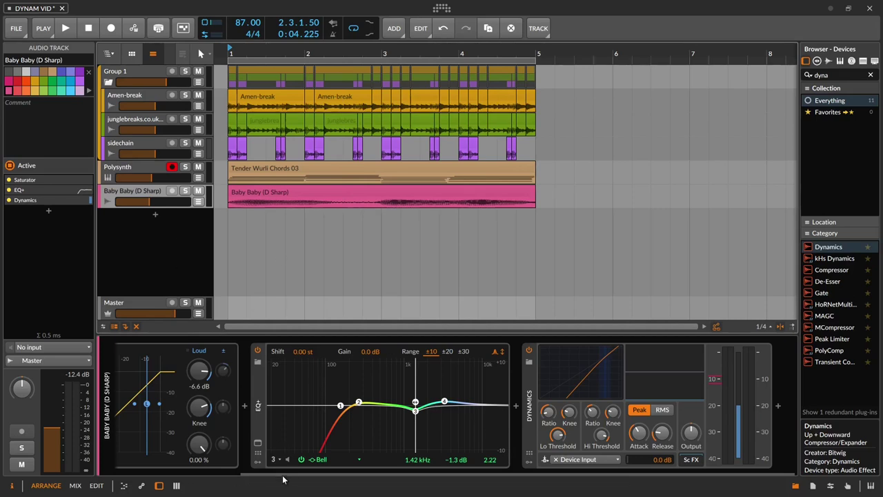
Step: Open the Baby Baby (D Sharp) clip in the audio editor and enlarge the editor to examine its waveform
left_click_drag(281, 474, 196, 449)
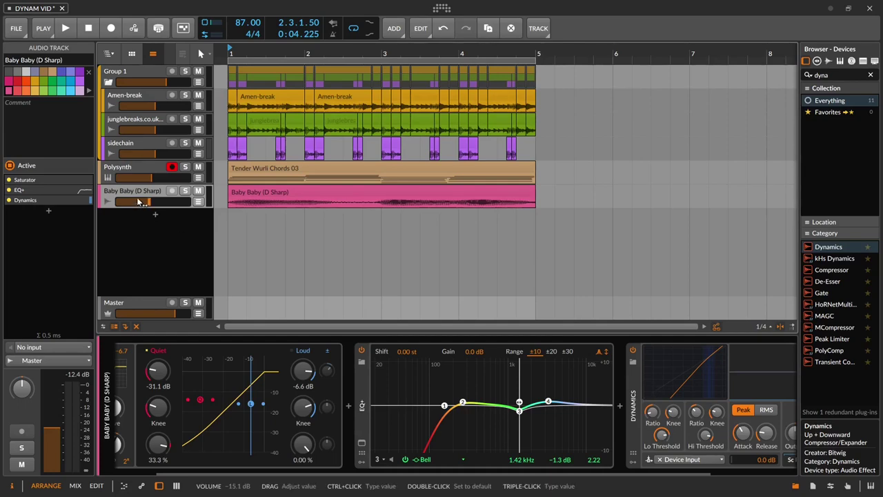
double_click(364, 190)
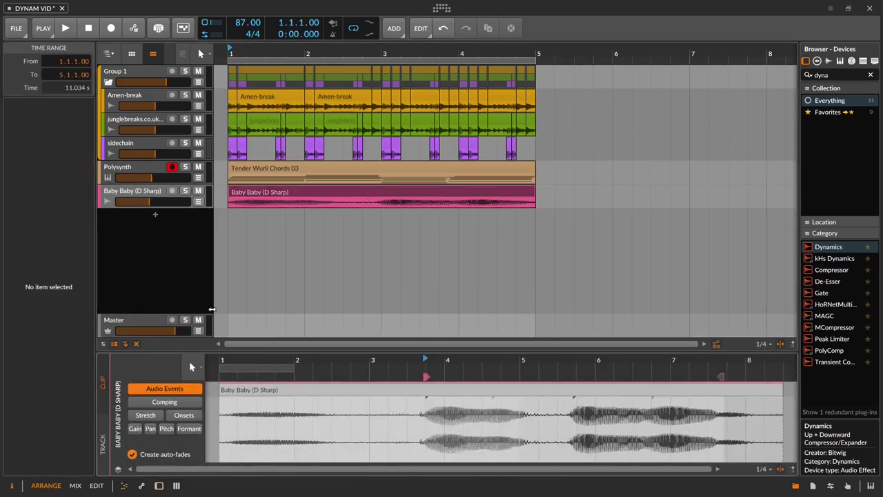
left_click_drag(281, 354, 331, 258)
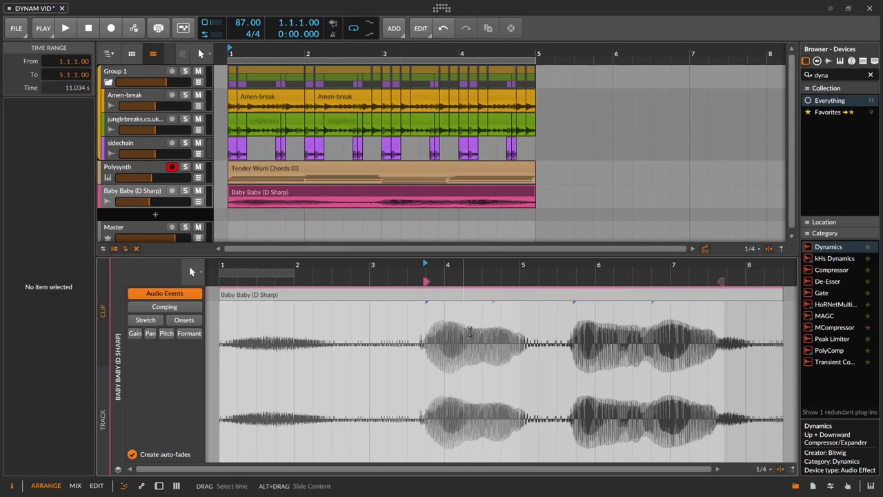
Step: Compare the soloed Polysynth chords during playback with the Dynamics device after EQ+ switched off and on
left_click_drag(459, 265, 379, 296)
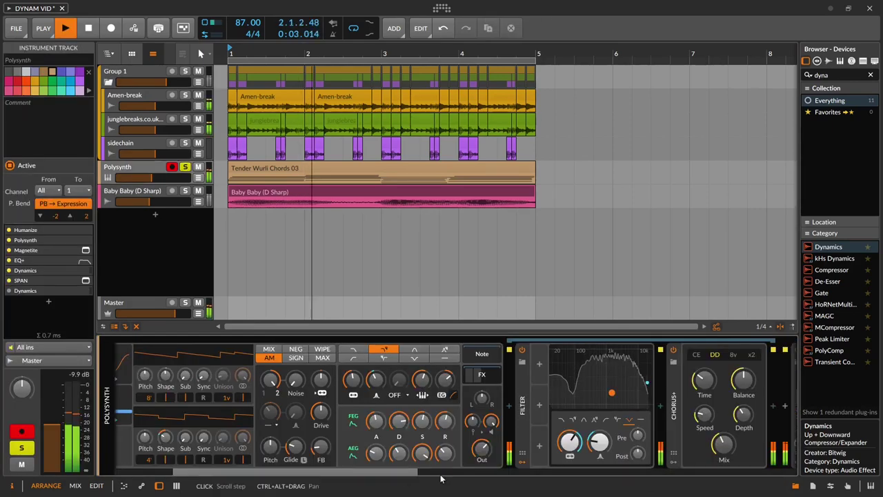
left_click_drag(407, 475, 676, 461)
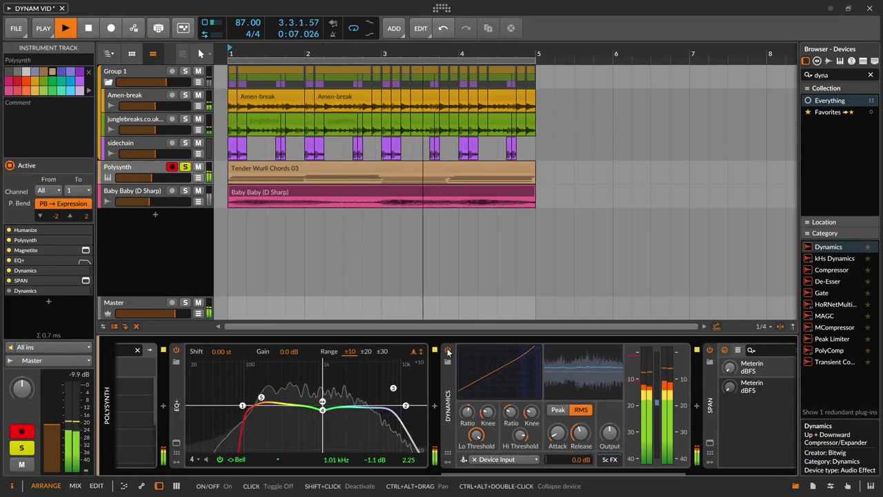
left_click(447, 352)
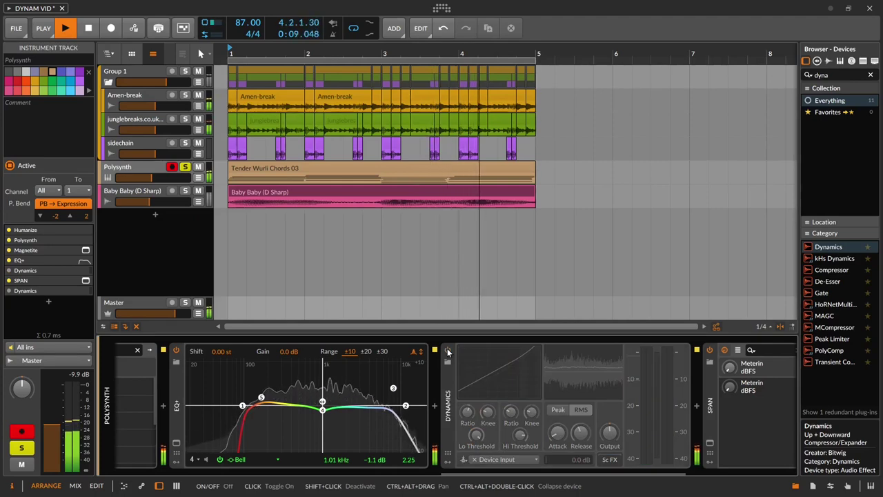
left_click(448, 352)
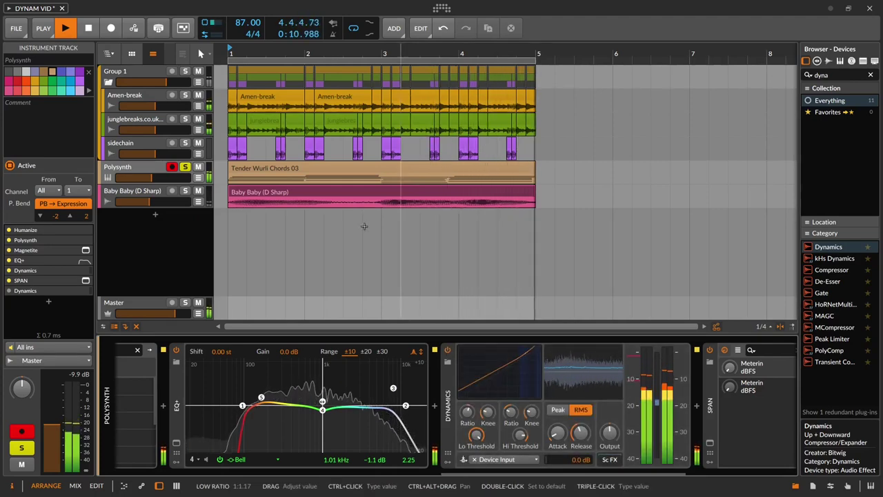
Step: Unsolo the Polysynth track, stop playback, and play the Baby Baby (D Sharp) vocal soloed
left_click(185, 166)
key("space")
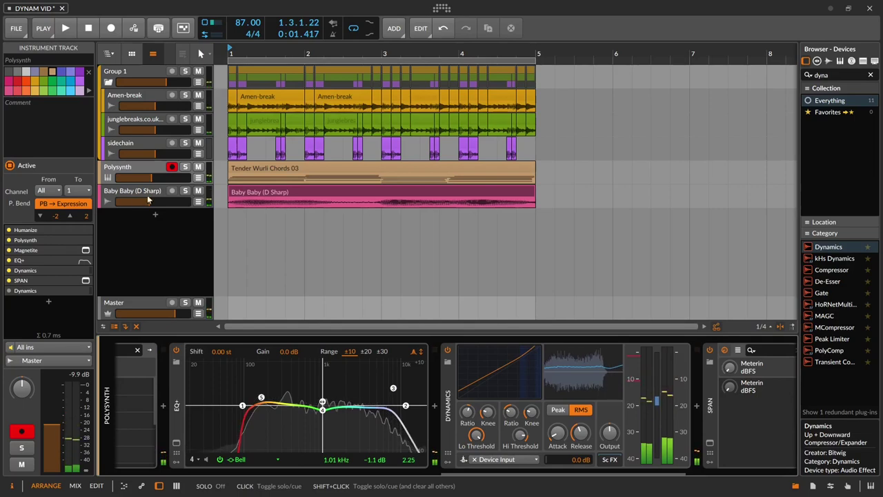
left_click(182, 198)
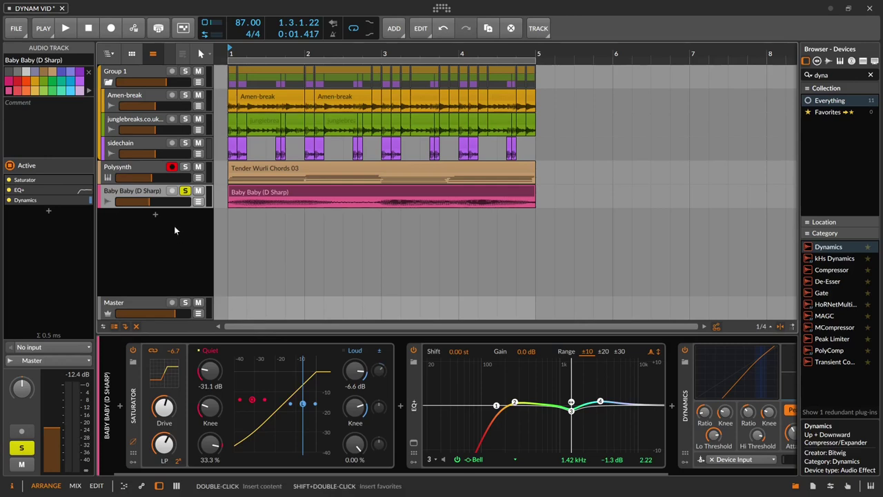
key("space")
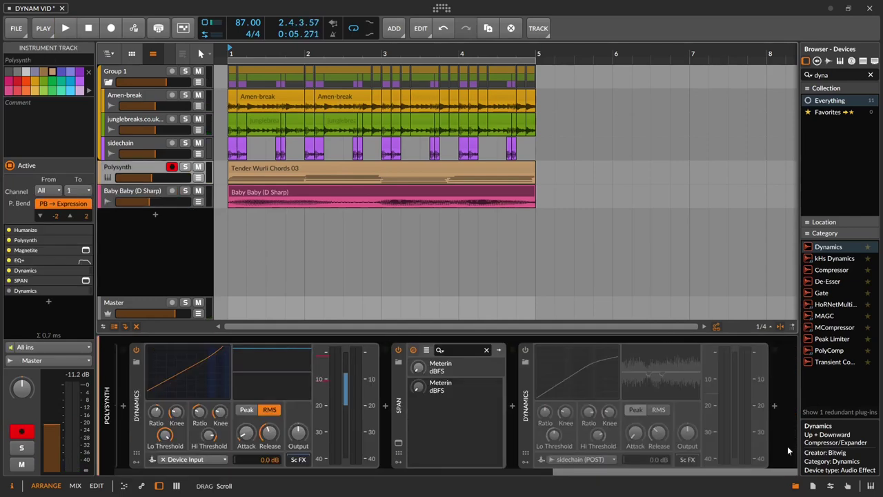
Step: Bypass both Dynamics devices on the Polysynth track, the one after EQ+ and the sidechained one
left_click_drag(788, 446, 745, 450)
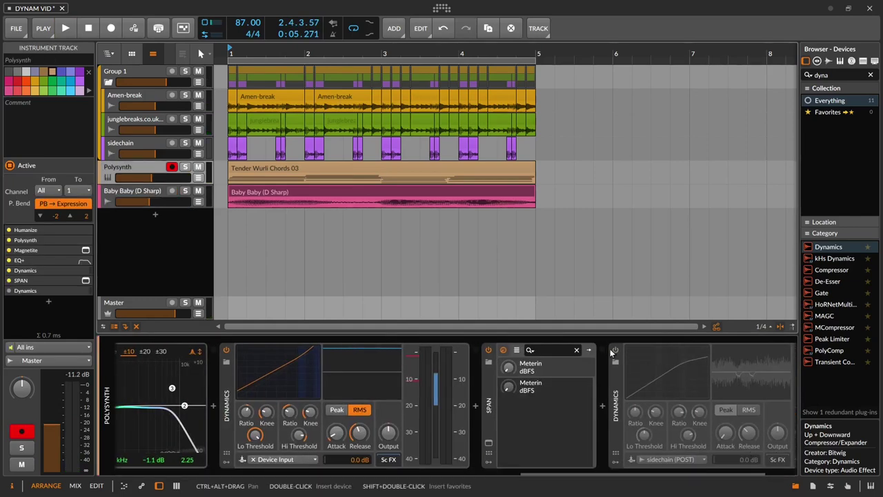
left_click(616, 350)
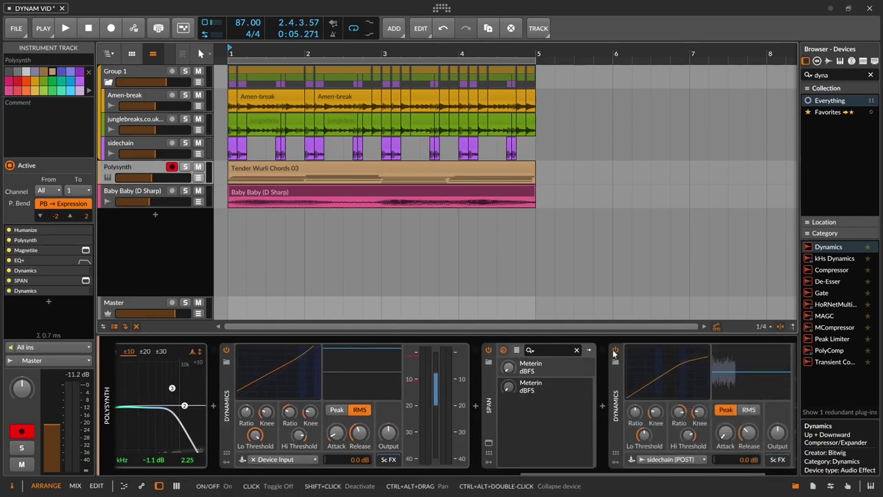
left_click(227, 350)
left_click(615, 350)
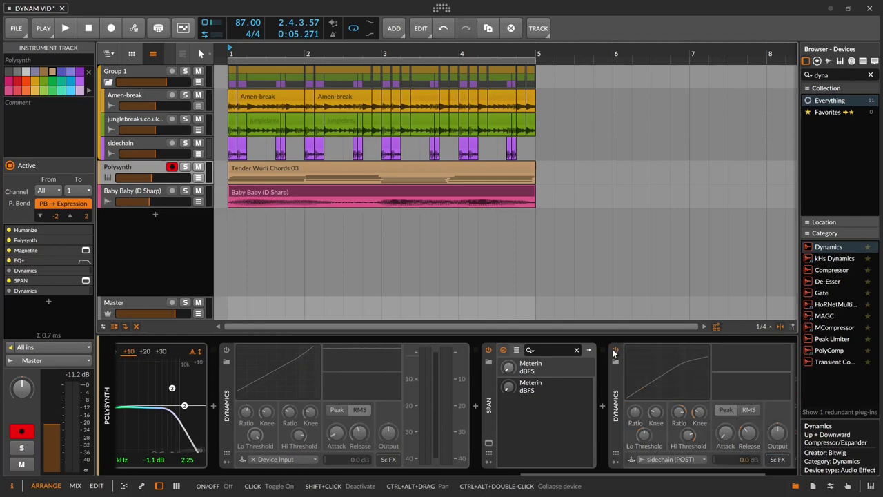
Step: Play the full mix with the Baby Baby vocal's Dynamics bypassed, and switch it back on during playback to compare
left_click(131, 192)
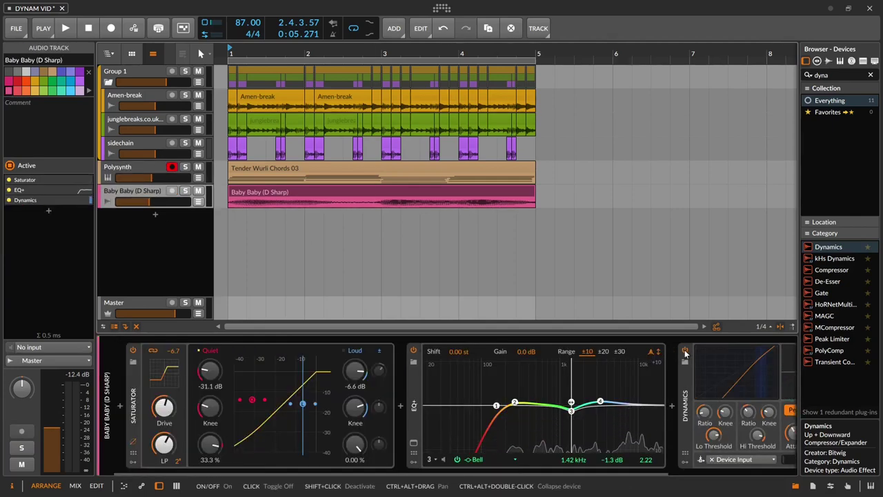
key("space")
left_click_drag(621, 472, 842, 444)
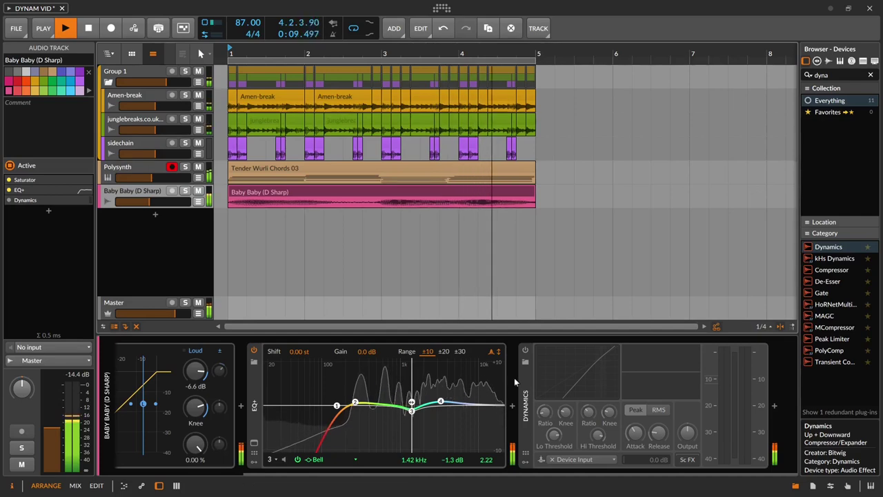
left_click(525, 350)
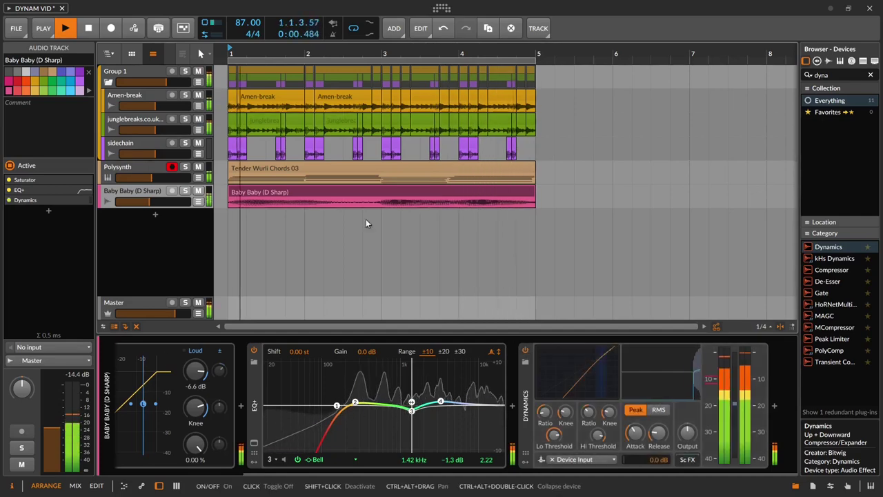
Step: Enable both Dynamics devices on the Polysynth track during playback, first the sidechained one and then the one after EQ+
left_click(121, 173)
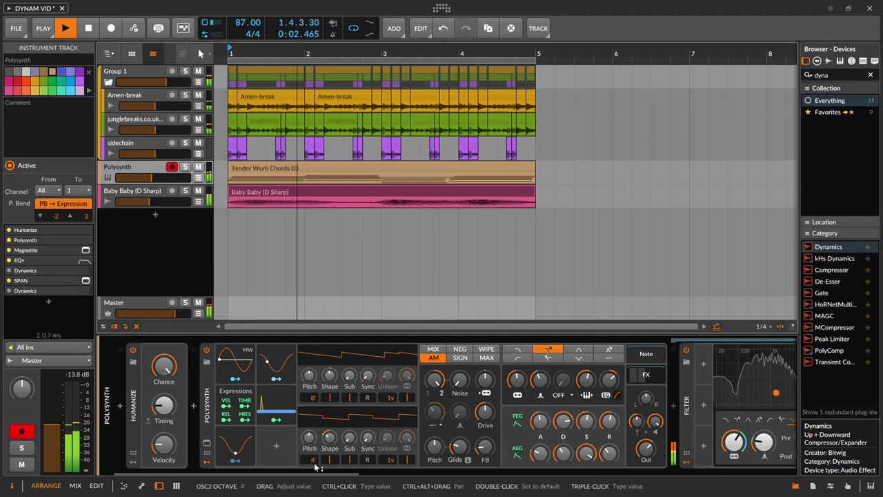
scroll(321, 473, "down", 5)
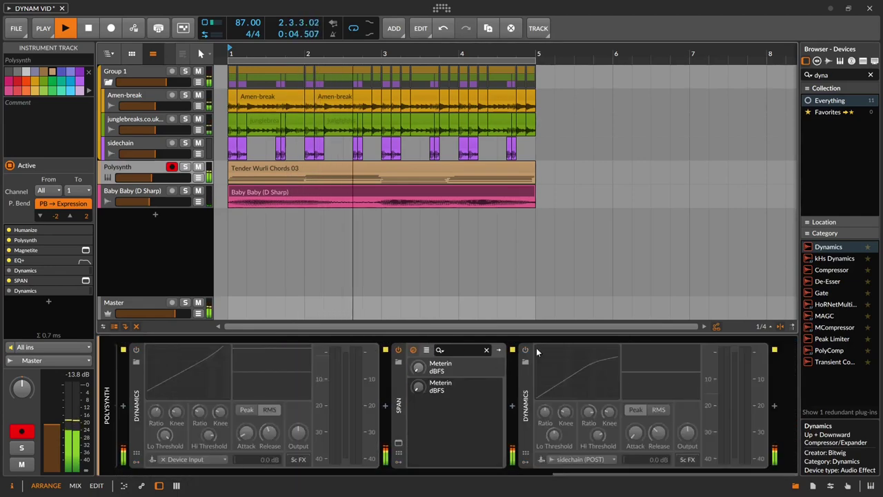
left_click(525, 351)
scroll(487, 436, "up", 5)
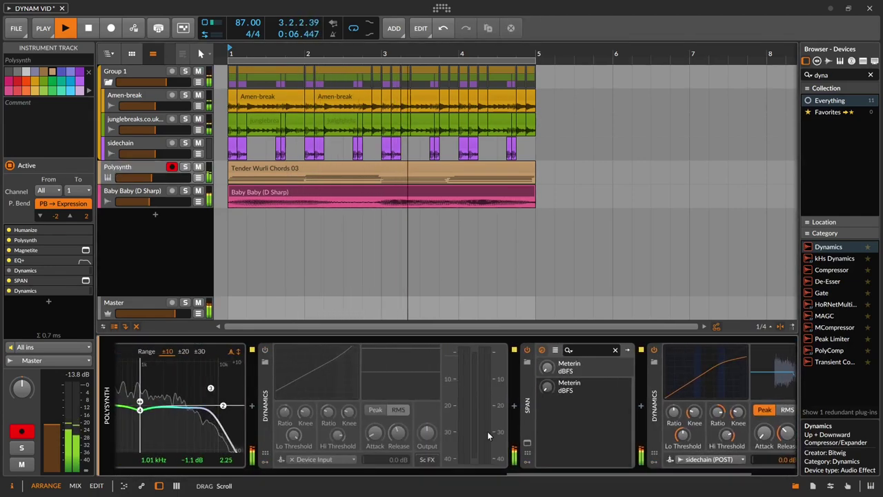
left_click(264, 349)
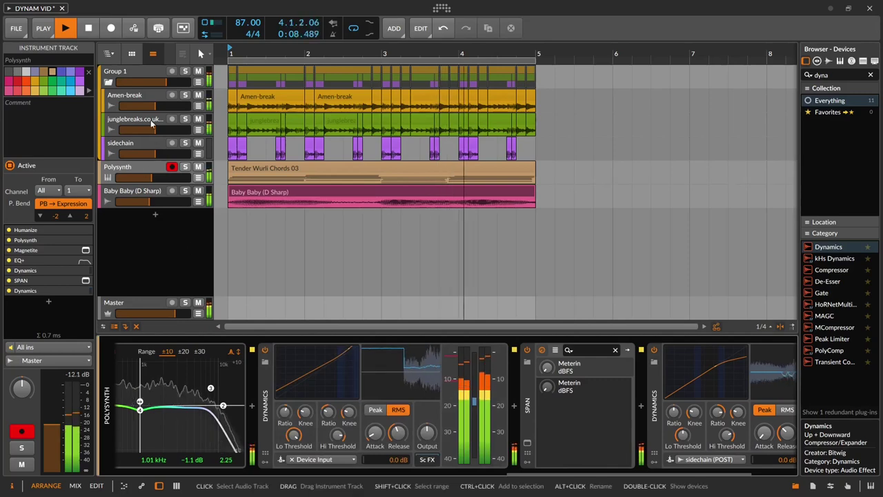
Step: Enable the Dynamics device after kHs Distortion on Group 1 and watch it act while the full mix plays
left_click(150, 69)
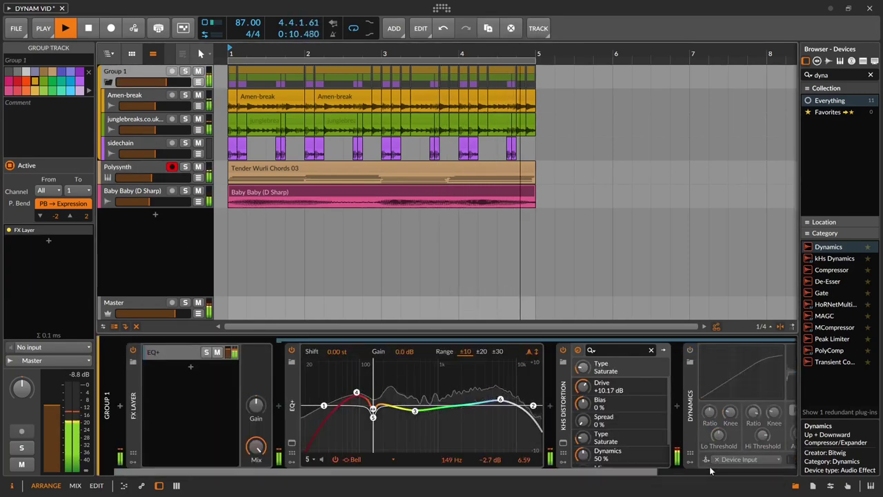
left_click(690, 351)
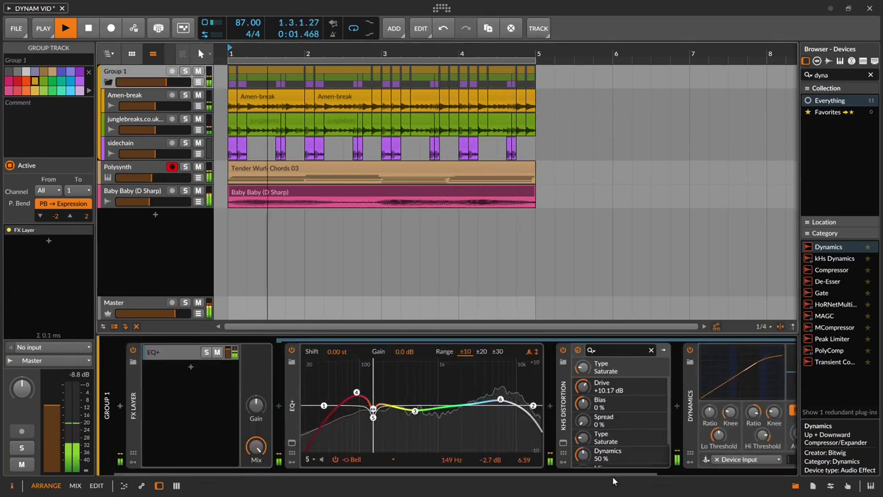
left_click_drag(614, 481, 777, 480)
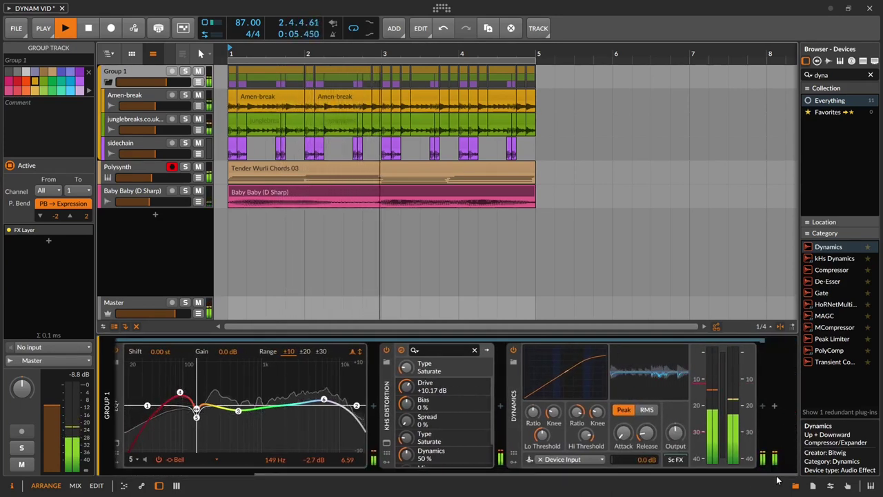